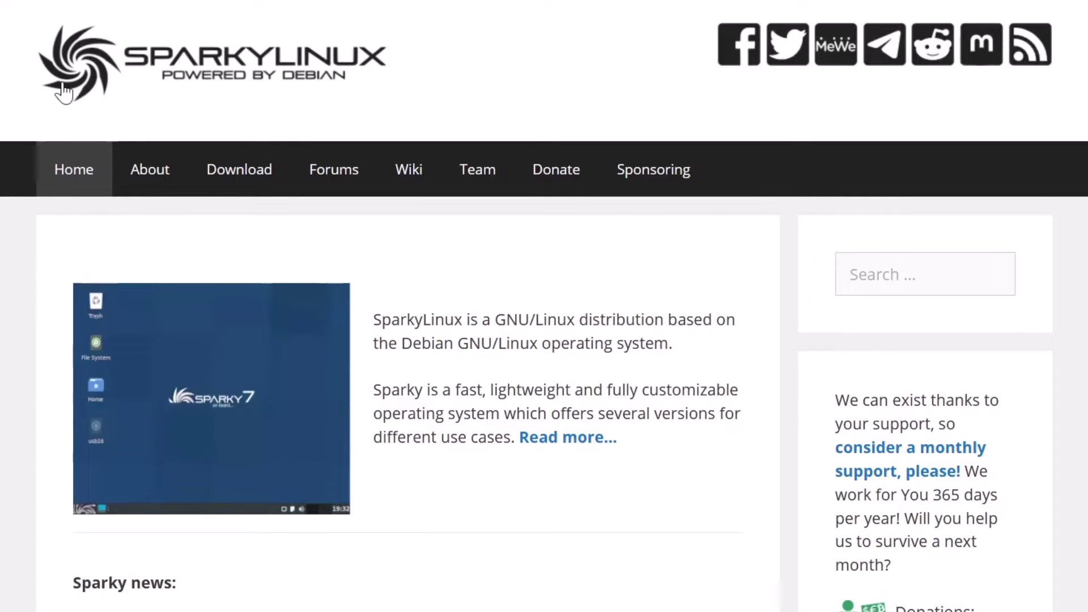
- Go to the SparkyLinux download page and open the (Semi-)Rolling edition downloads
scroll(544, 306, down, 3)
scroll(544, 306, down, 15)
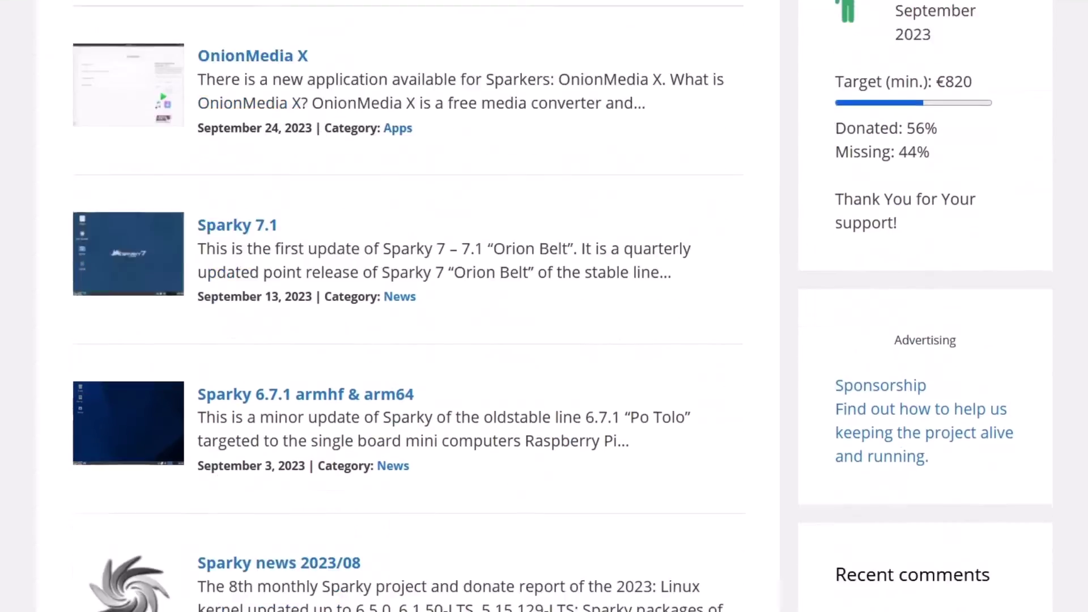
scroll(544, 305, down, 2)
scroll(544, 306, up, 9)
scroll(544, 307, up, 8)
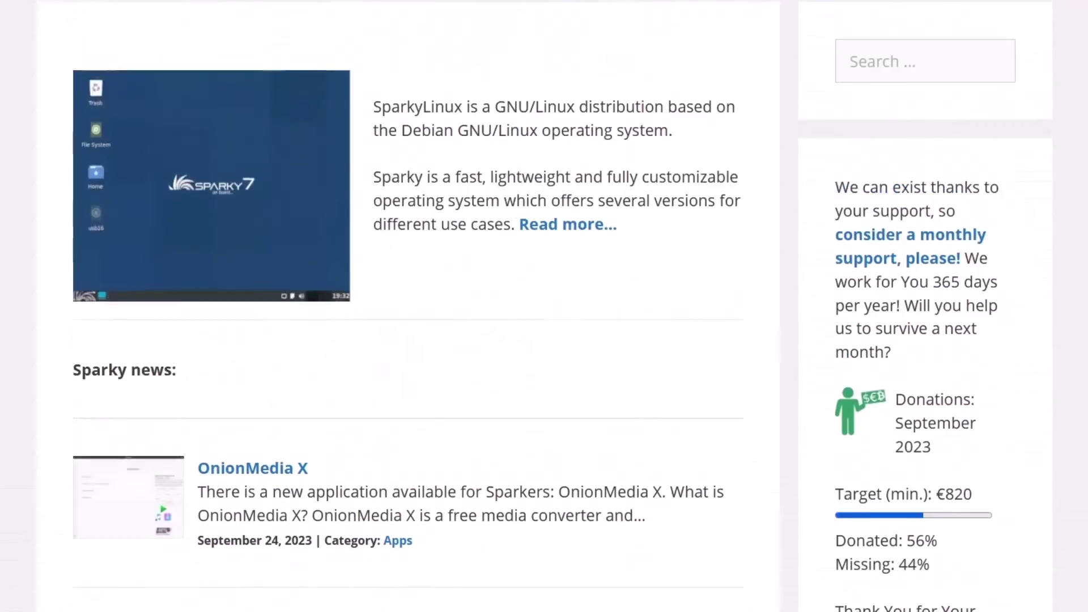
scroll(544, 306, up, 2)
scroll(544, 306, up, 2)
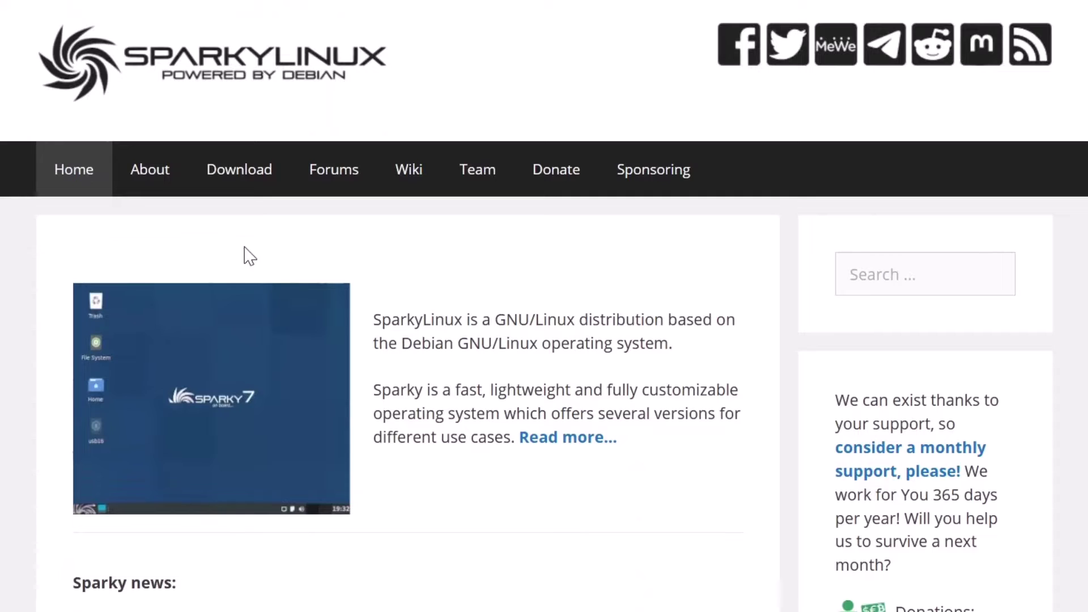
click(237, 169)
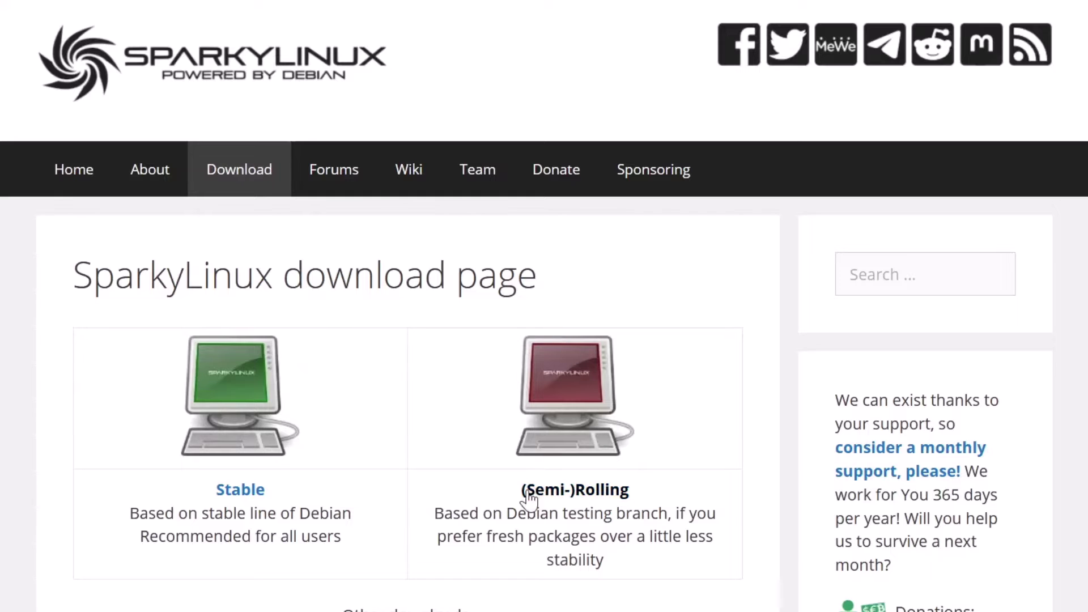
click(582, 493)
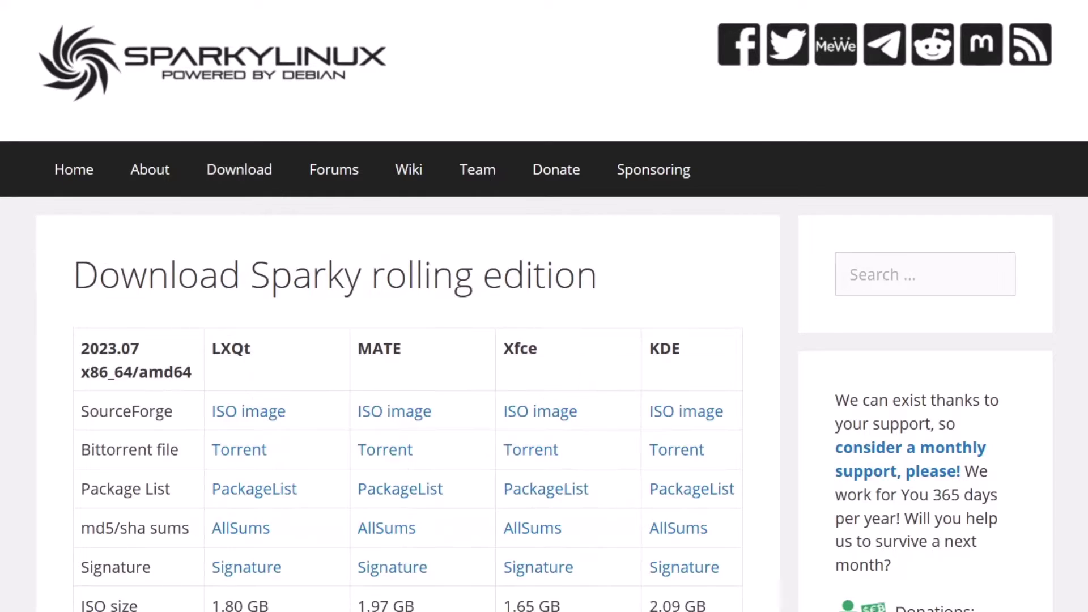
- Download the Rescue torrent from the Special Editions list
scroll(270, 230, down, 2)
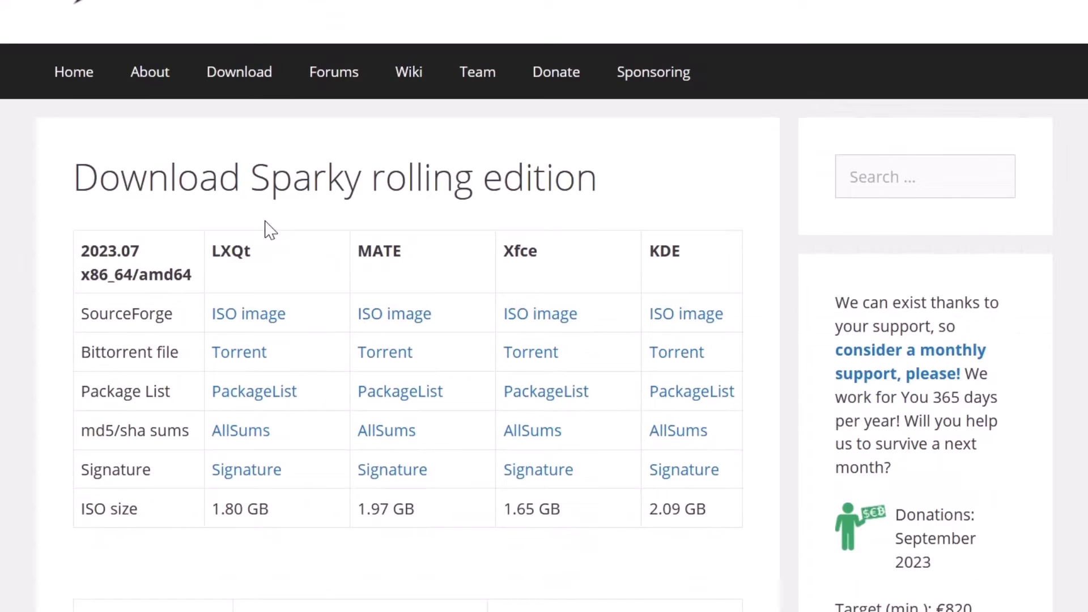
scroll(271, 229, down, 12)
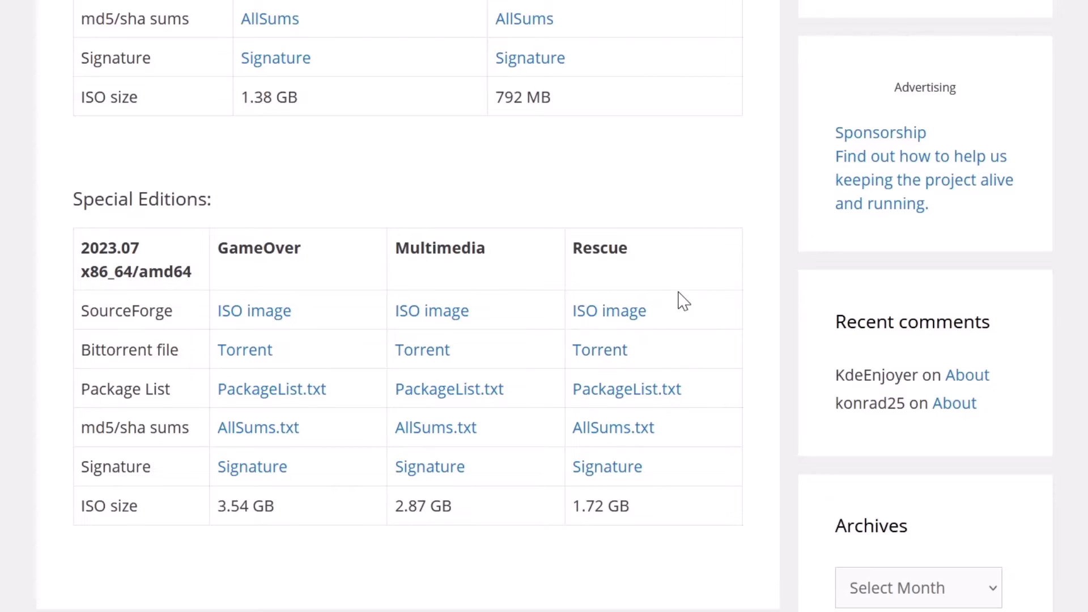
click(618, 352)
scroll(728, 170, up, 5)
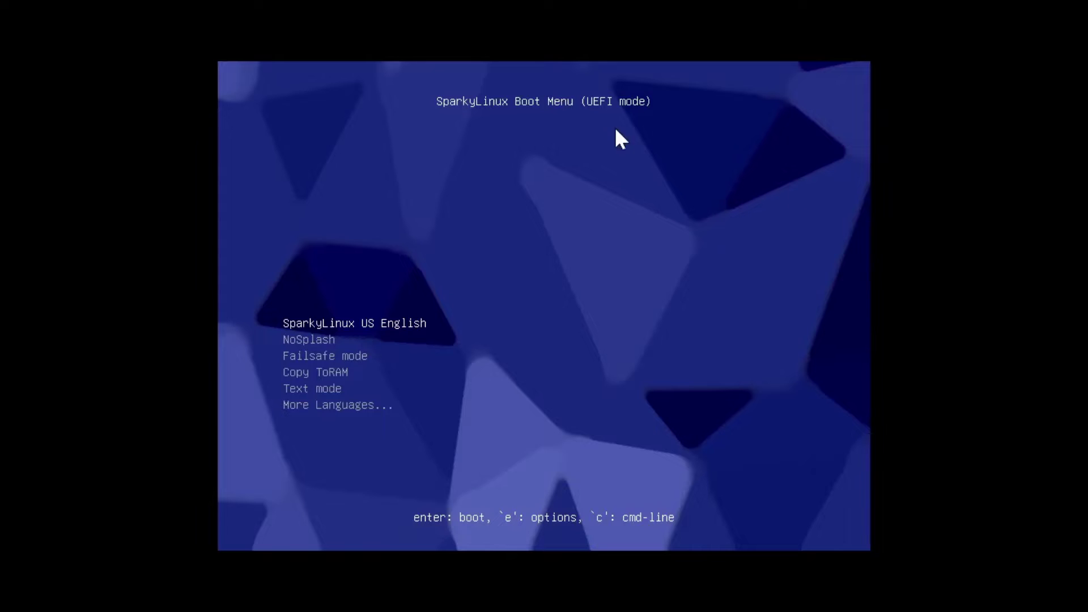
- Move the boot selection to NoSplash and back to SparkyLinux US English
key(Down)
key(Up)
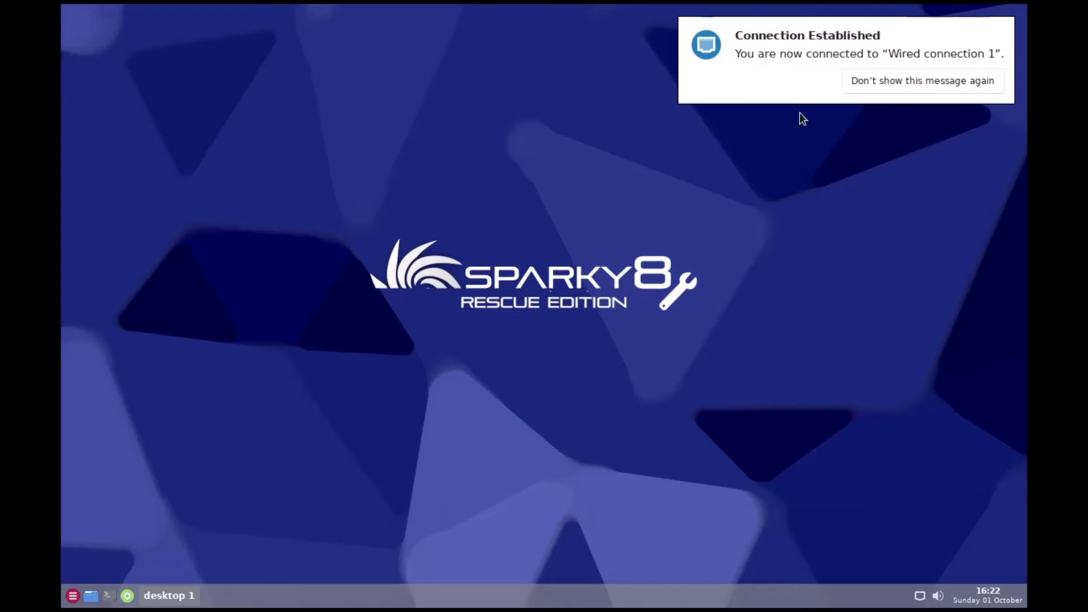
- Dismiss the connection notice, then open and close the desktop rescue tools menu twice
click(892, 78)
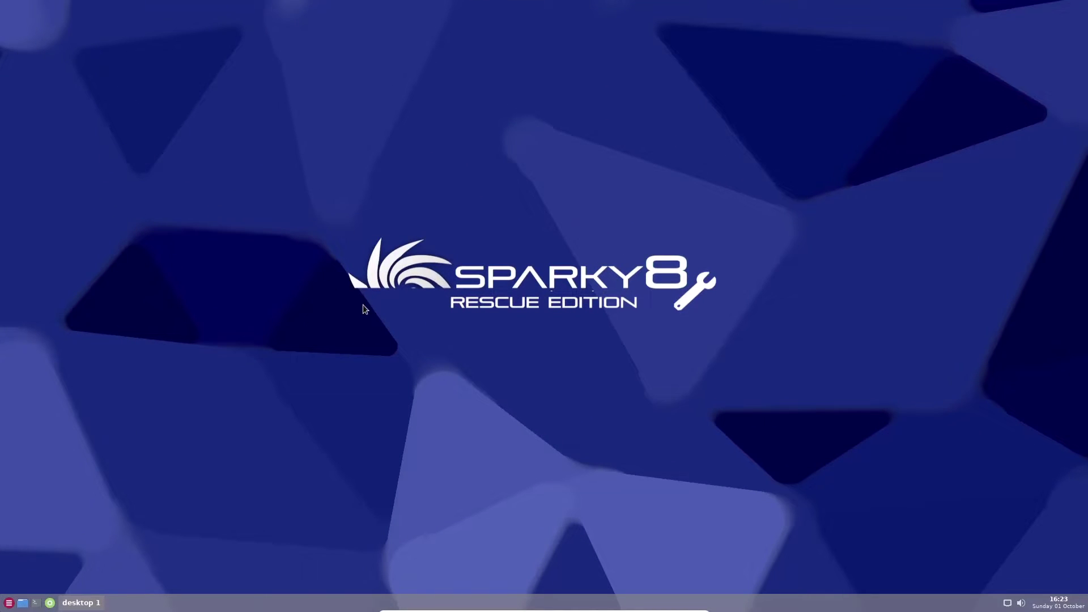
right_click(120, 126)
click(328, 222)
right_click(176, 213)
click(362, 156)
- Open the application launcher and scroll through the installed apps grid
click(9, 603)
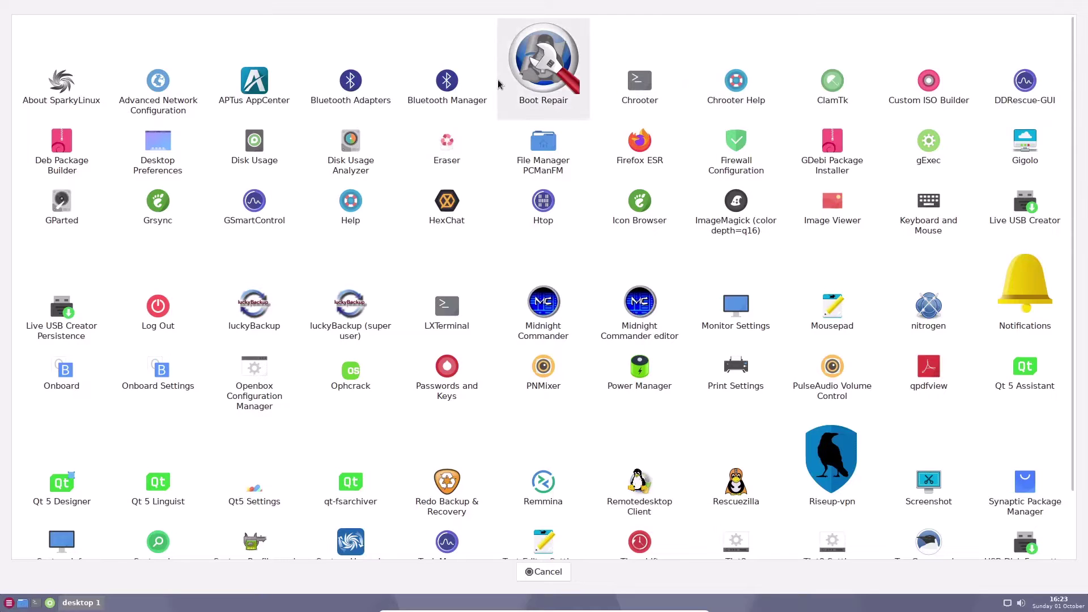
scroll(586, 325, down, 1)
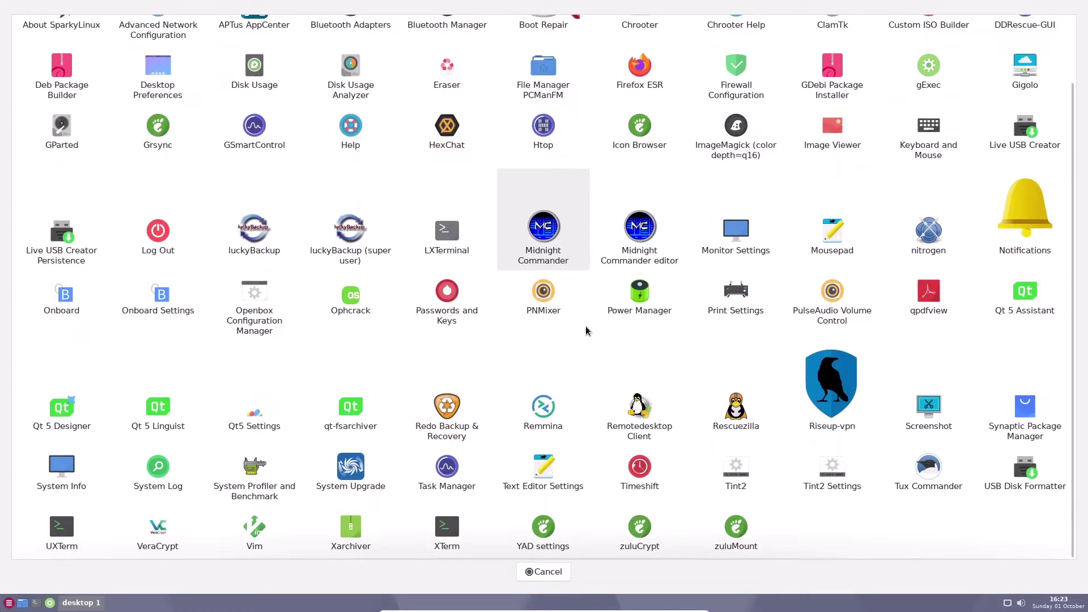
scroll(586, 326, up, 1)
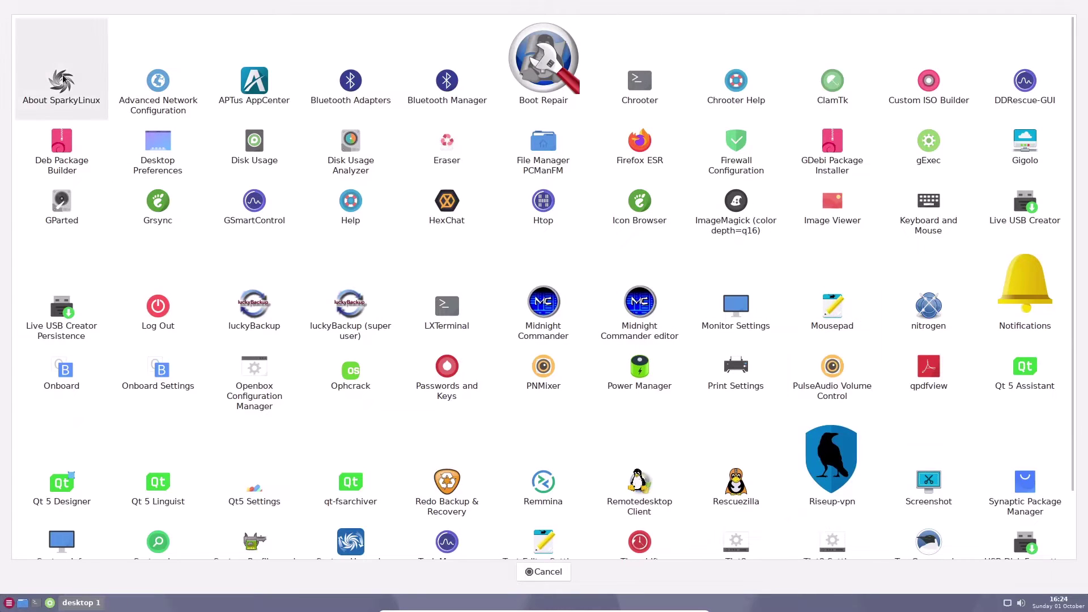
click(74, 98)
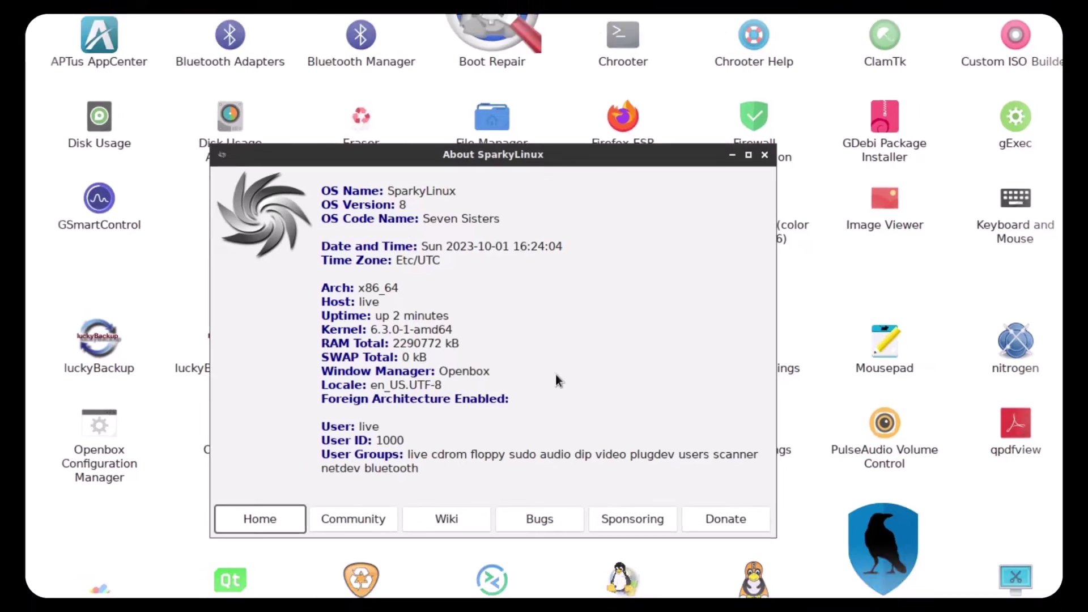
key(Escape)
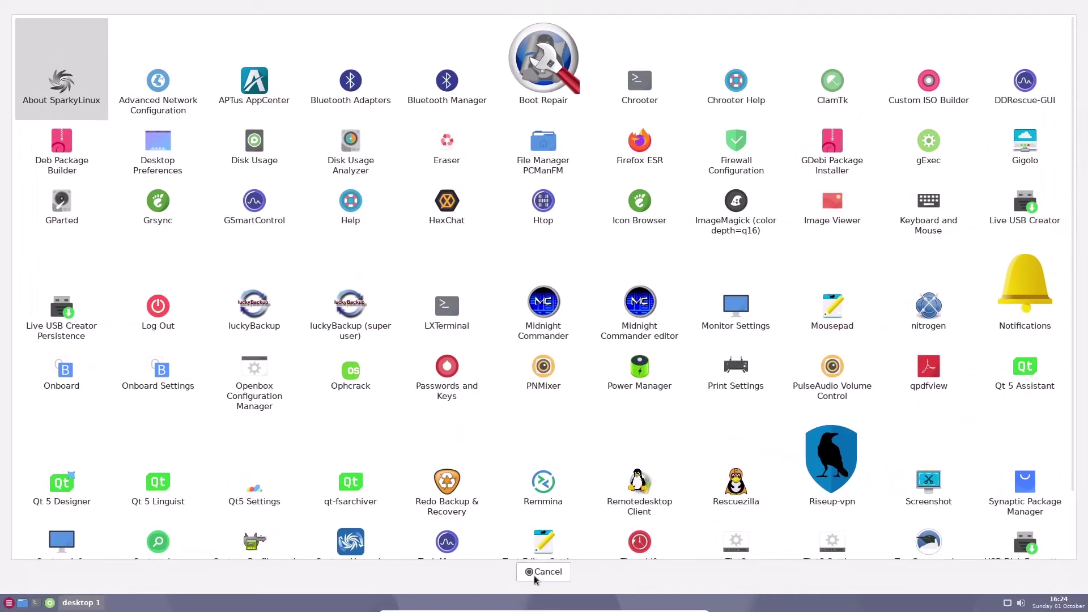
- Cancel the application launcher to return to the empty Sparky 8 desktop
click(542, 571)
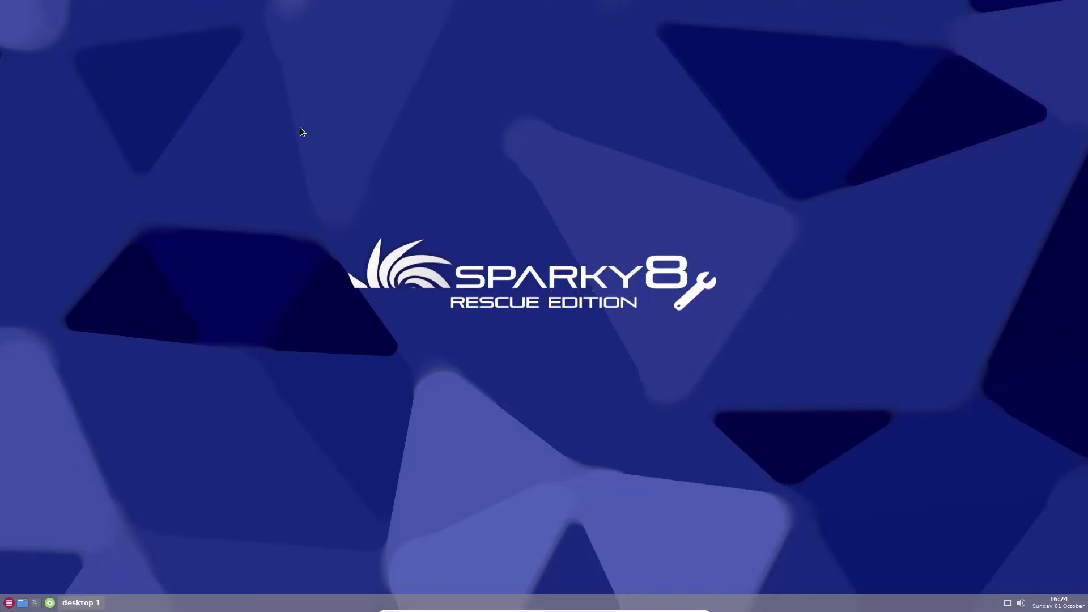
- Open the desktop rescue tools menu and expand its Backup and Bootloader submenus
right_click(314, 97)
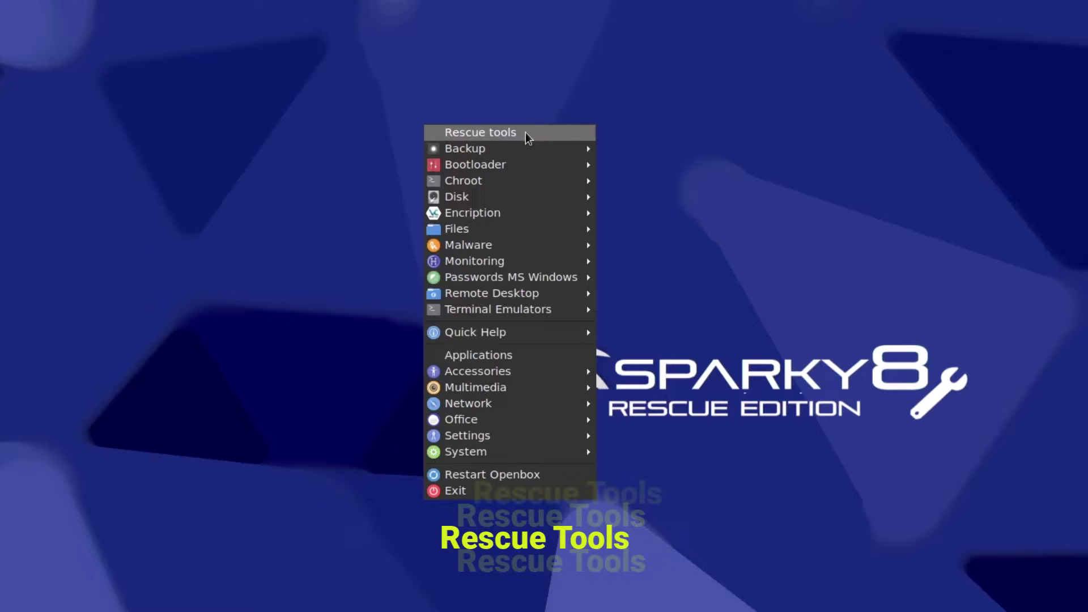
mouse_move(498, 147)
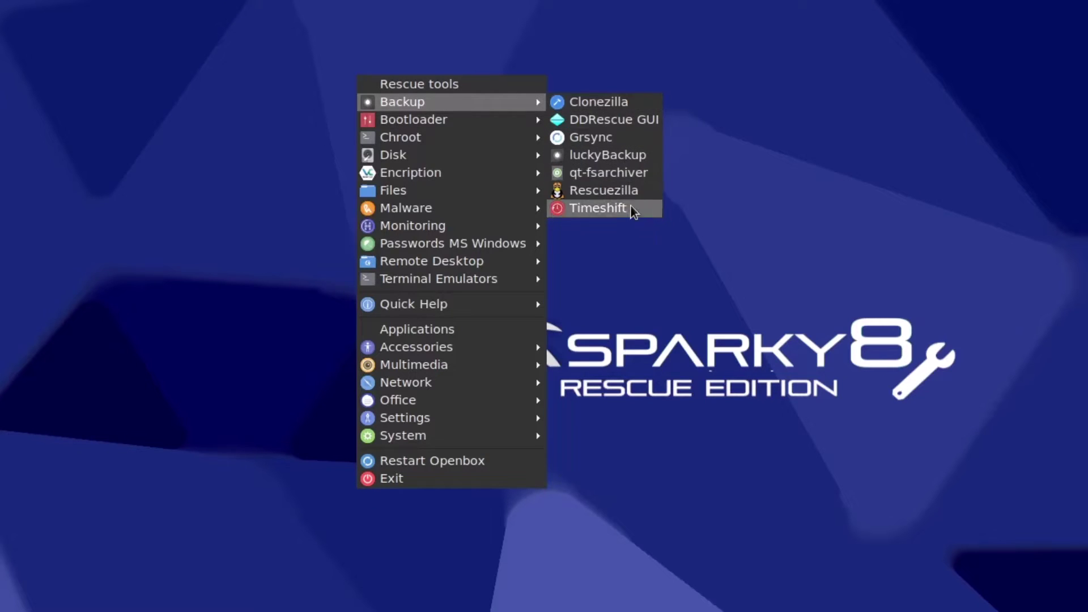
mouse_move(460, 123)
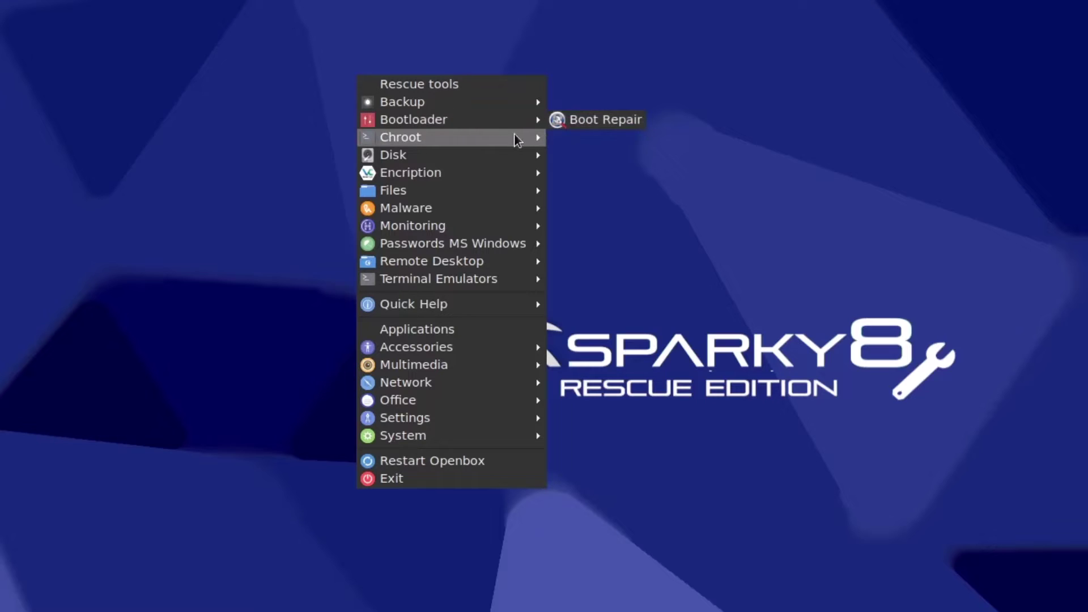
- Expand the Chroot, Disk and Encription submenus of the rescue menu
mouse_move(490, 137)
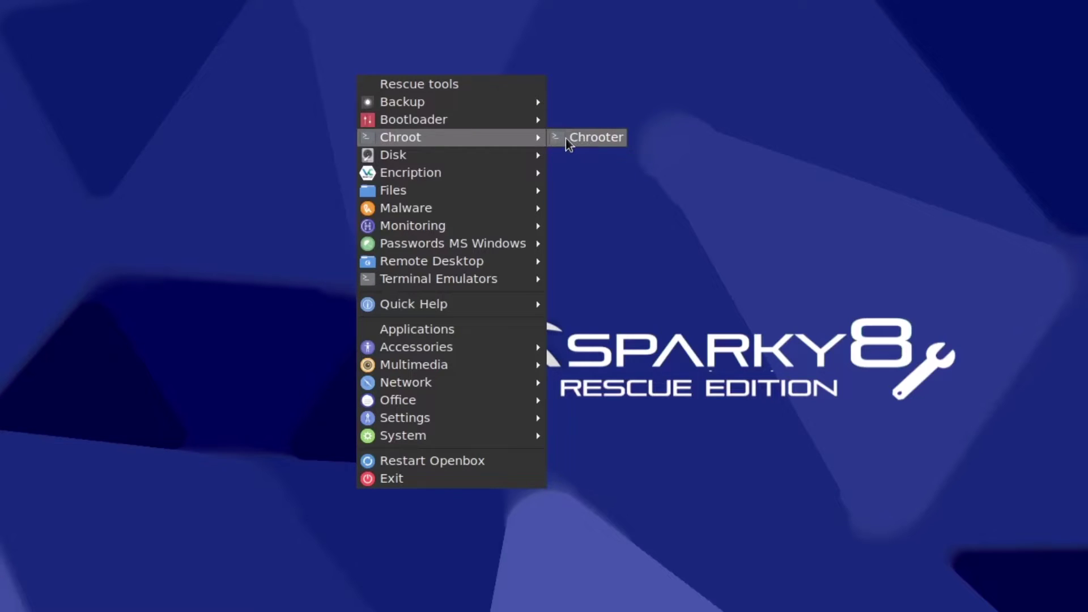
mouse_move(487, 164)
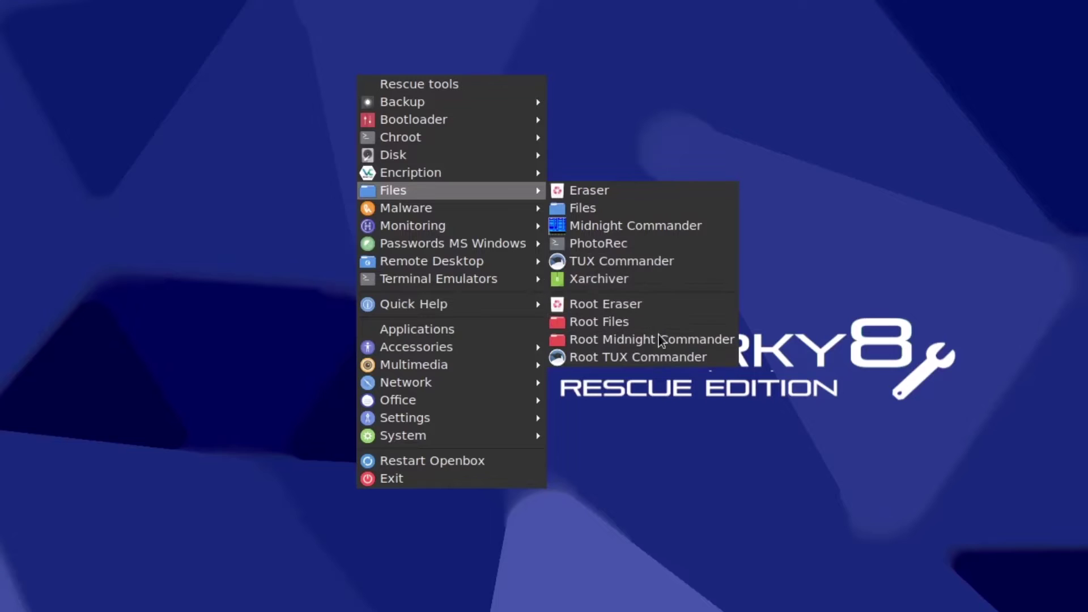
- Expand the Malware submenu of the rescue menu to show ClamTK
mouse_move(472, 207)
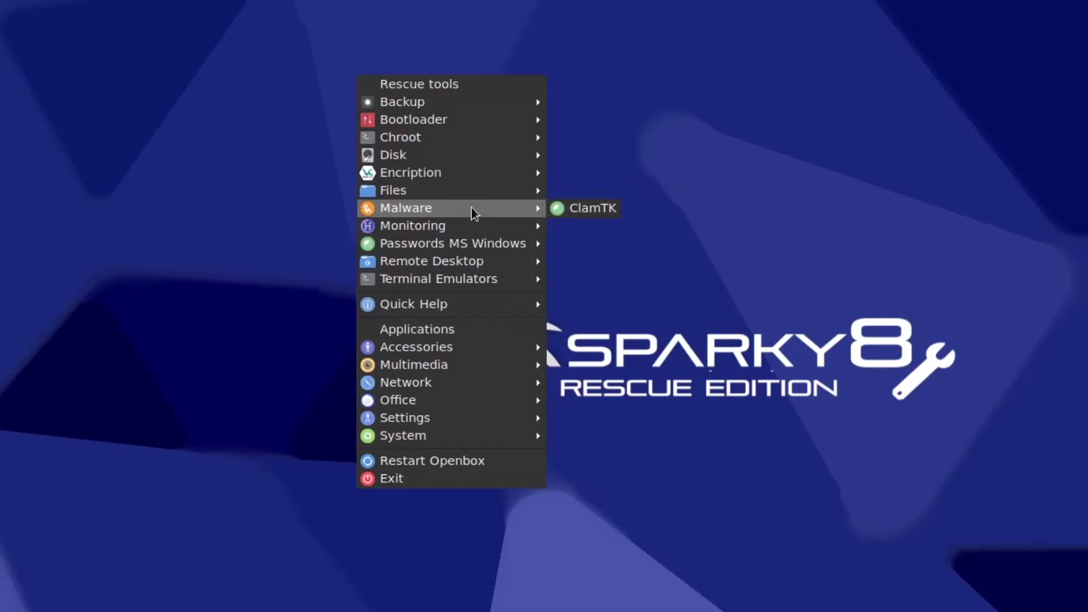
- Launch and close the ClamTK Virus Scanner, then show the rescue menu's Monitoring submenu
click(588, 210)
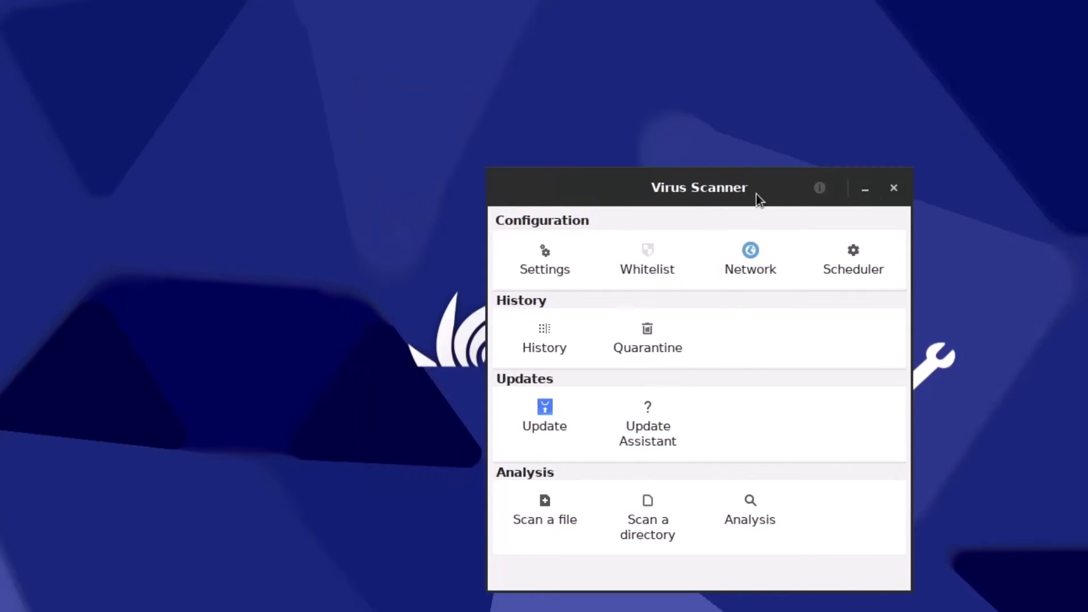
click(891, 190)
right_click(540, 153)
mouse_move(657, 305)
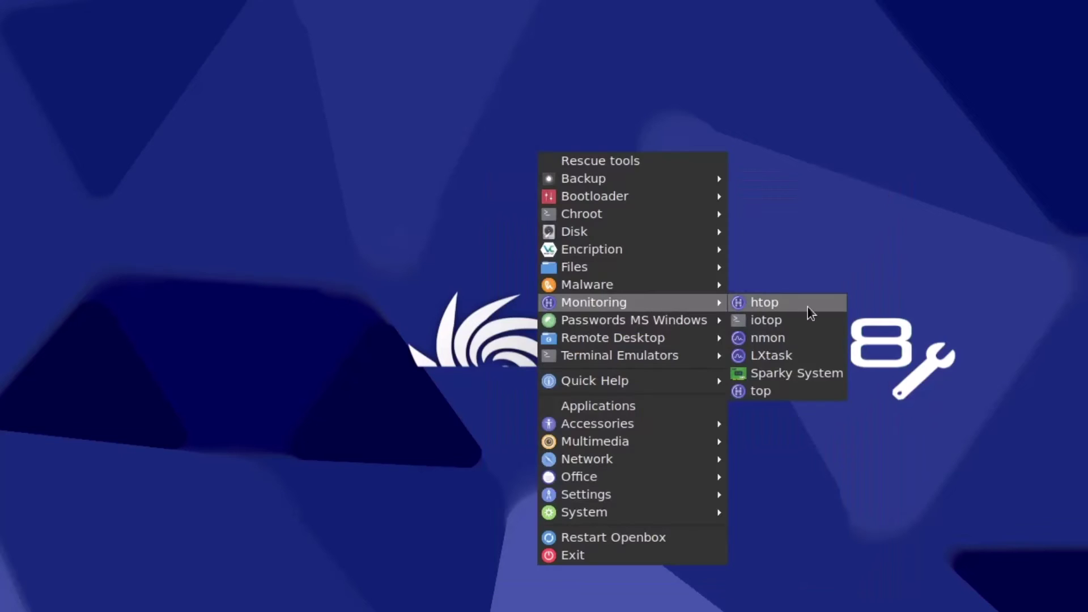
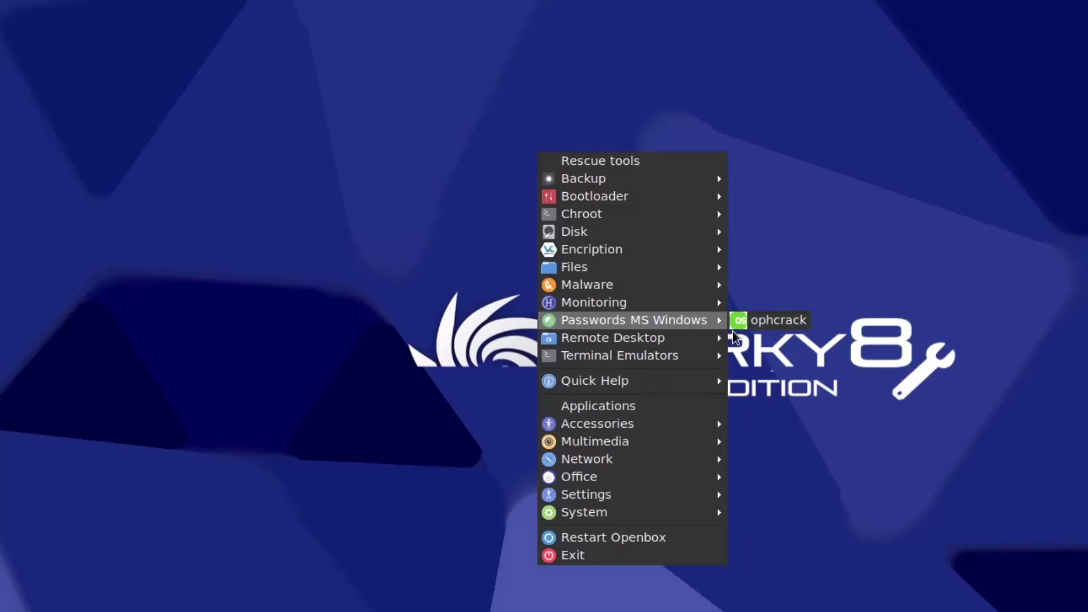
- Open the DDRescue quick-help manual, view its Introduction section, then close Firefox
mouse_move(704, 339)
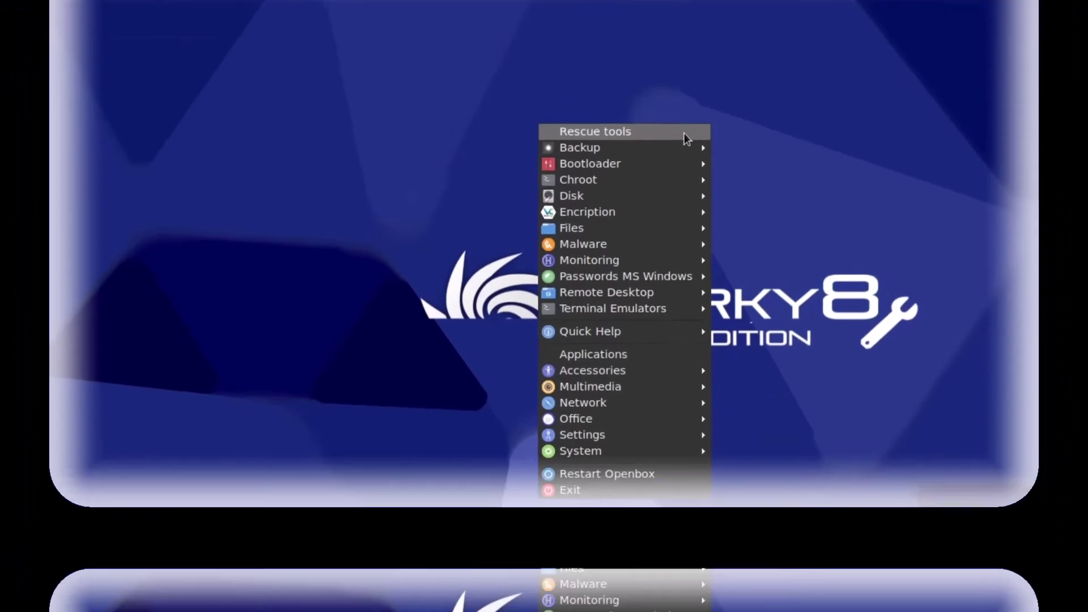
mouse_move(670, 381)
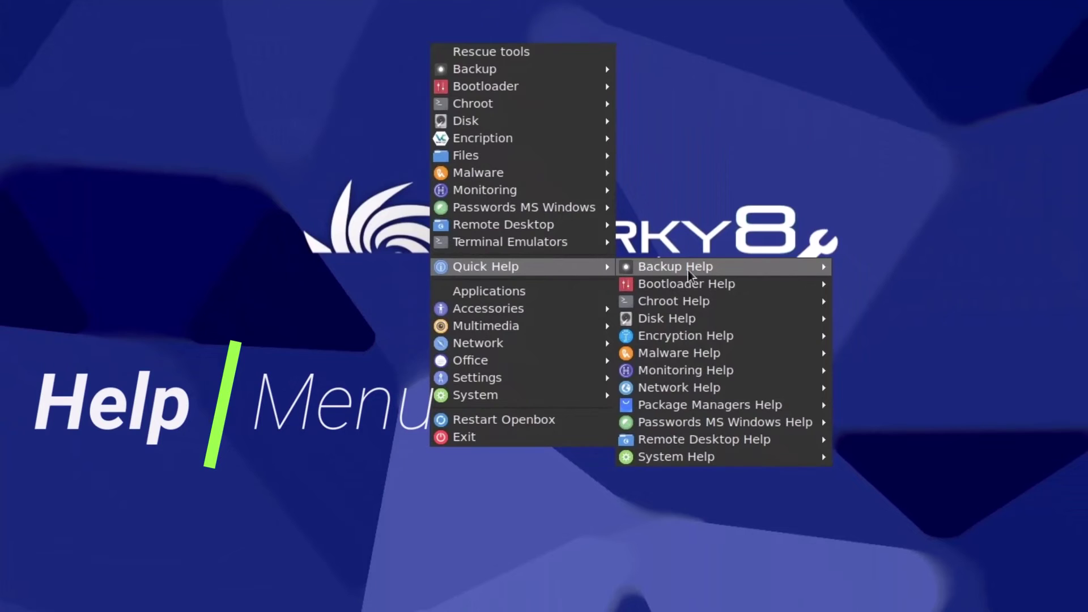
mouse_move(781, 275)
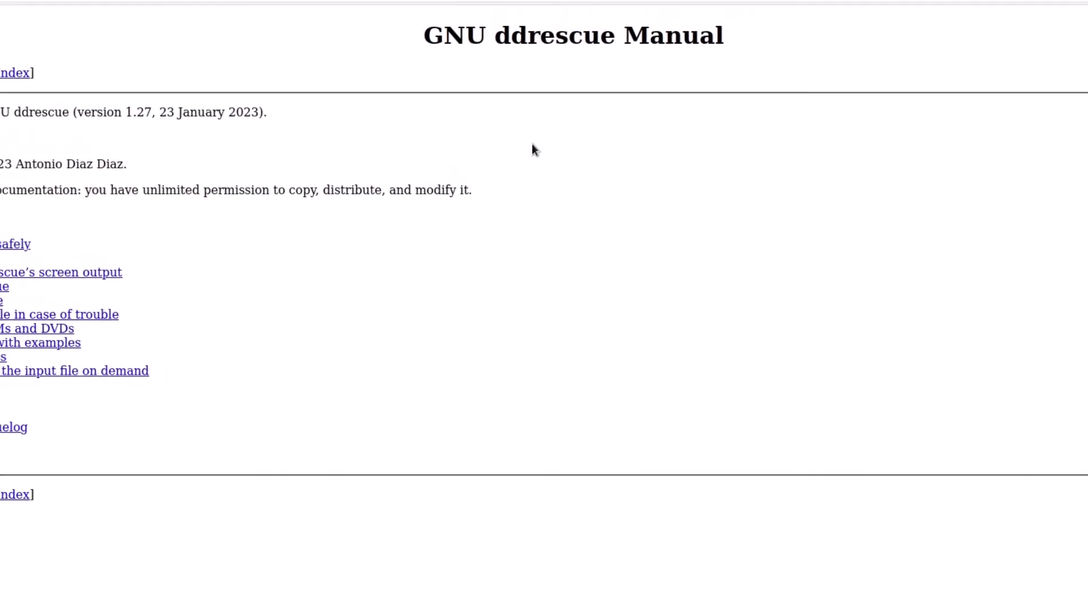
click(68, 30)
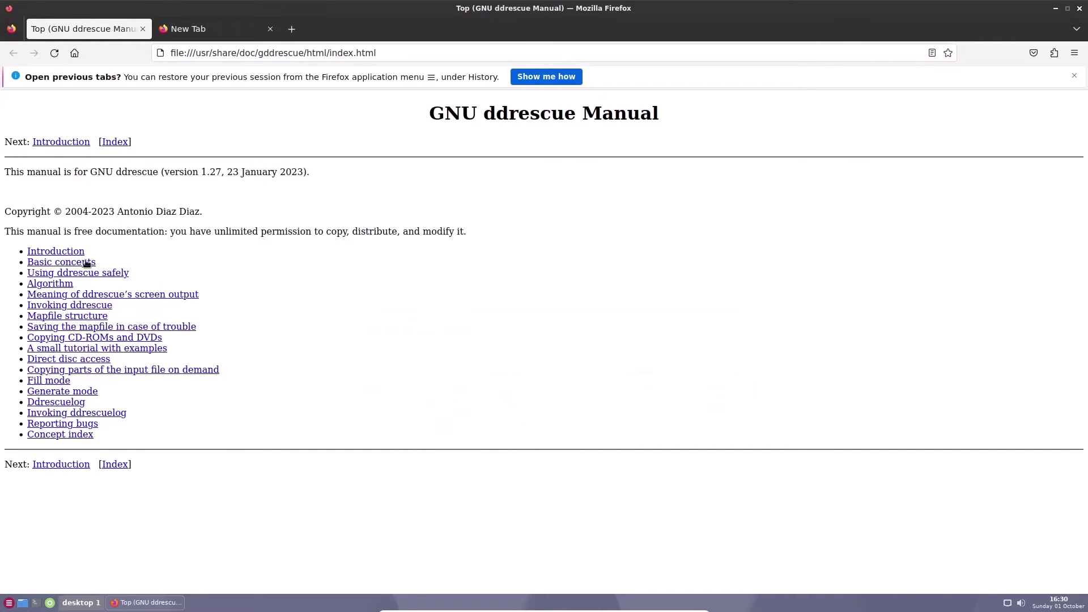
click(67, 253)
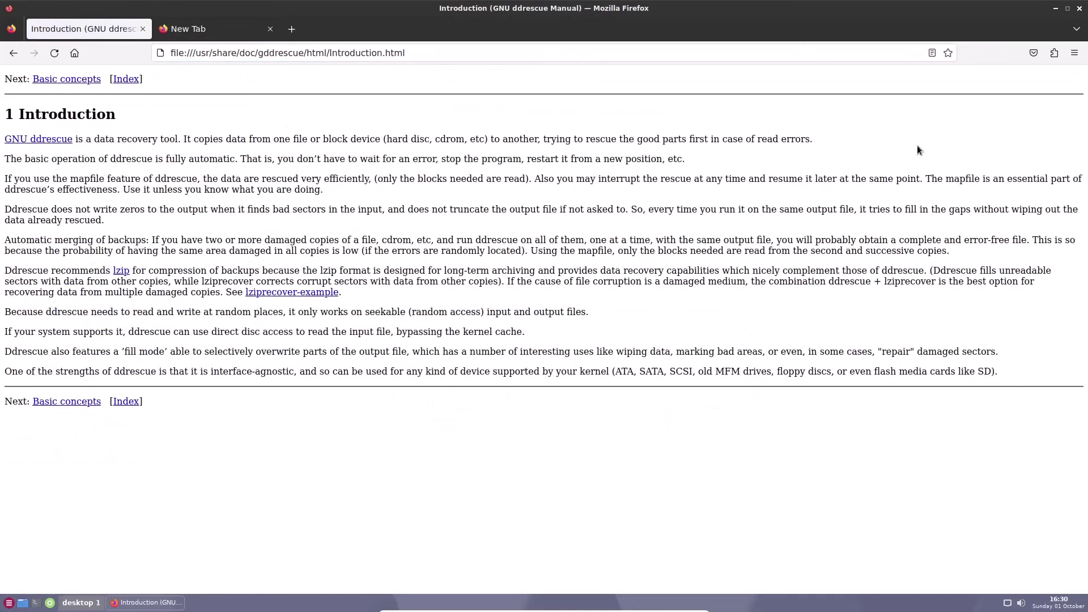
click(1080, 8)
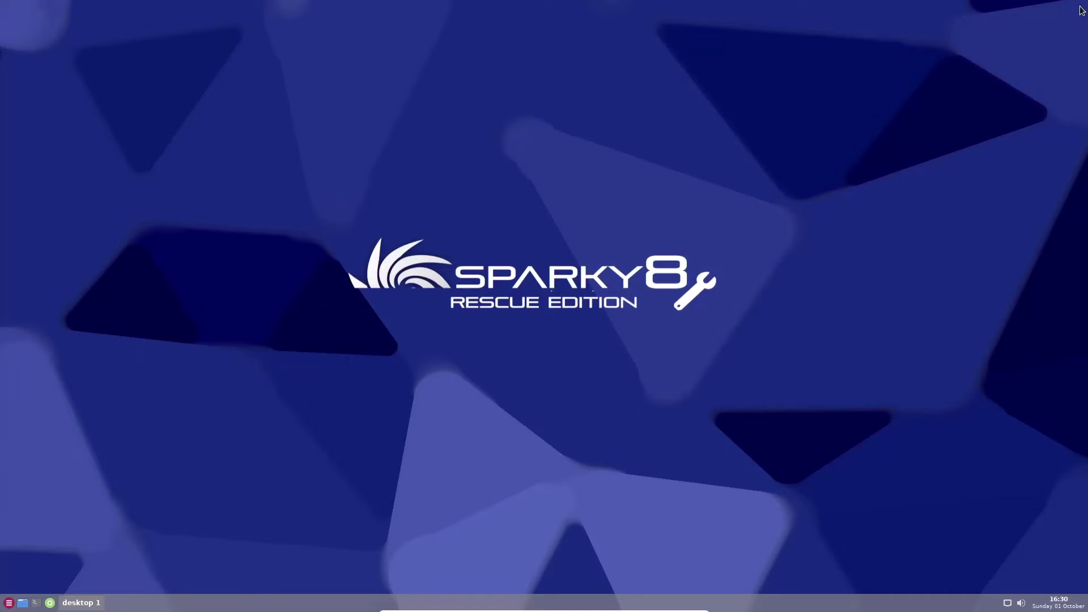
- In the desktop menu's Quick Help, browse Encryption and Chroot Help to reveal Boot Repair under Bootloader Help
right_click(299, 176)
mouse_move(393, 331)
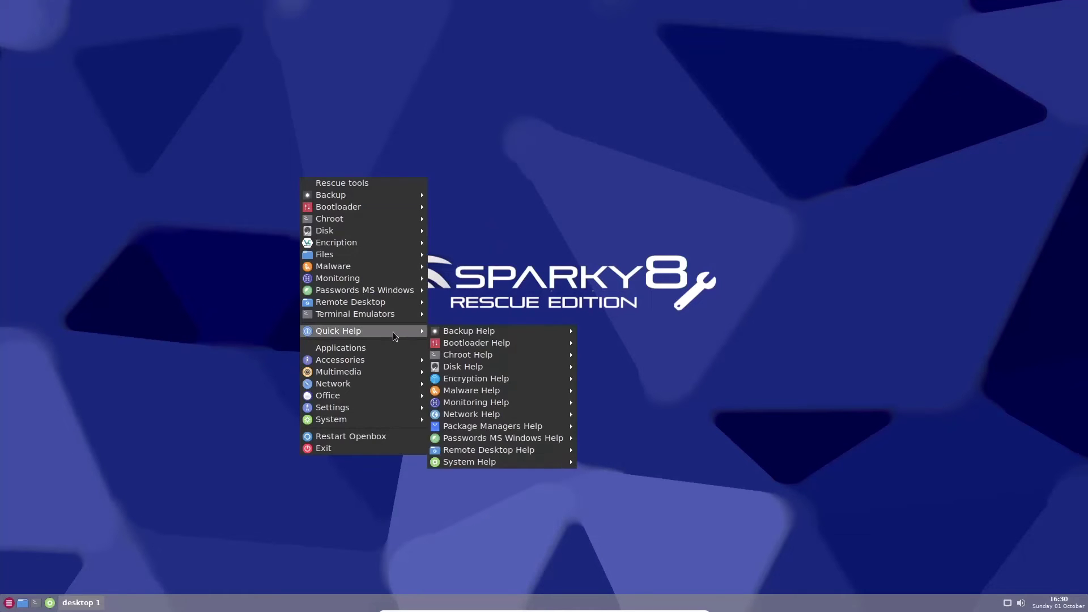
mouse_move(495, 382)
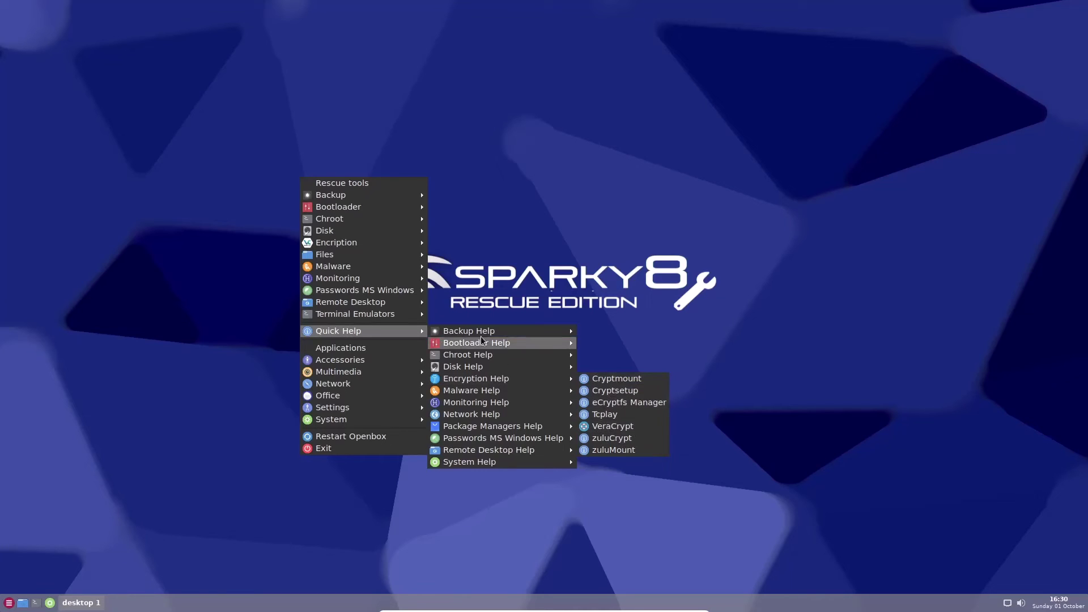
mouse_move(486, 357)
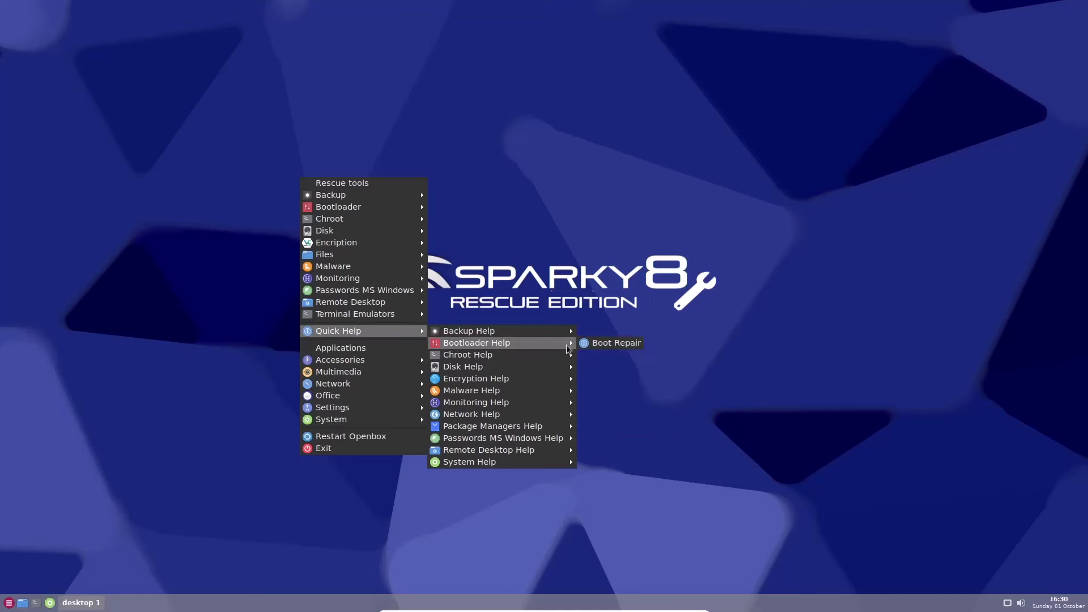
- Open the boot-repair(8) man page in SparkyTerminal and scroll through to its end
click(606, 345)
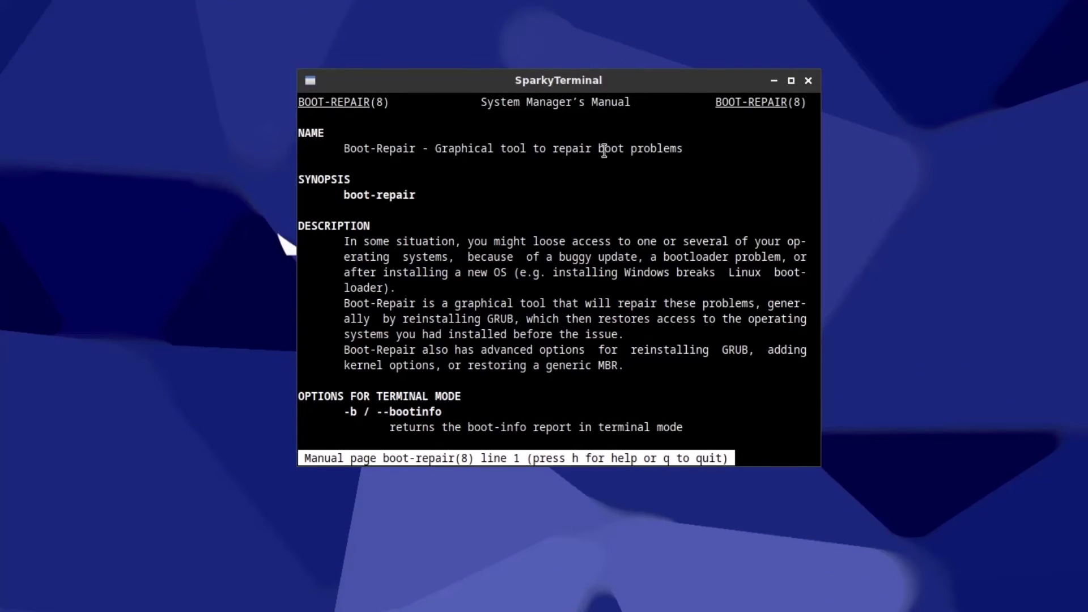
scroll(589, 270, down, 9)
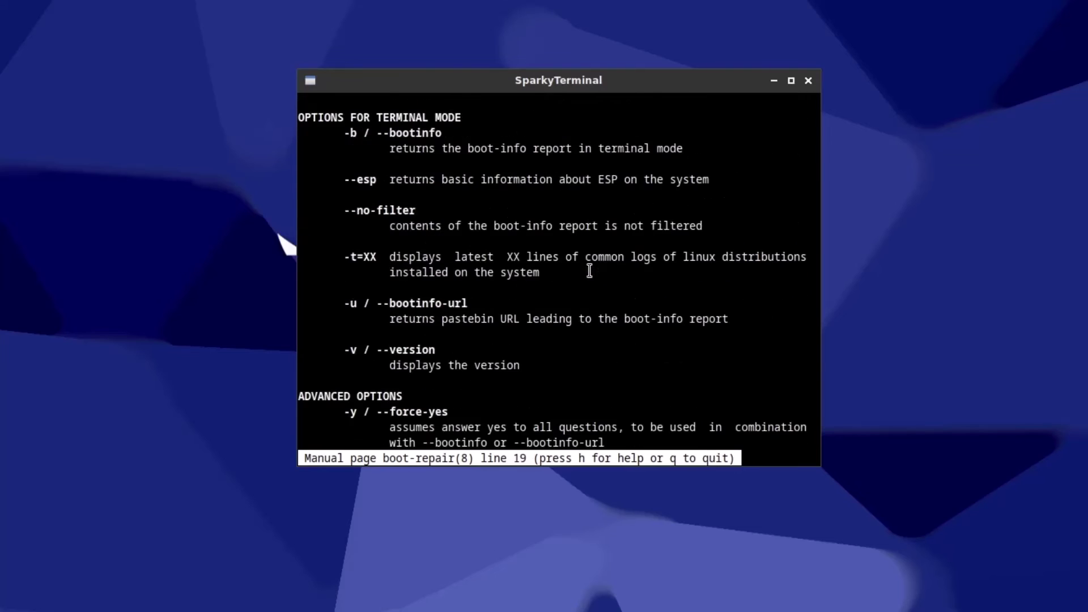
scroll(589, 271, down, 4)
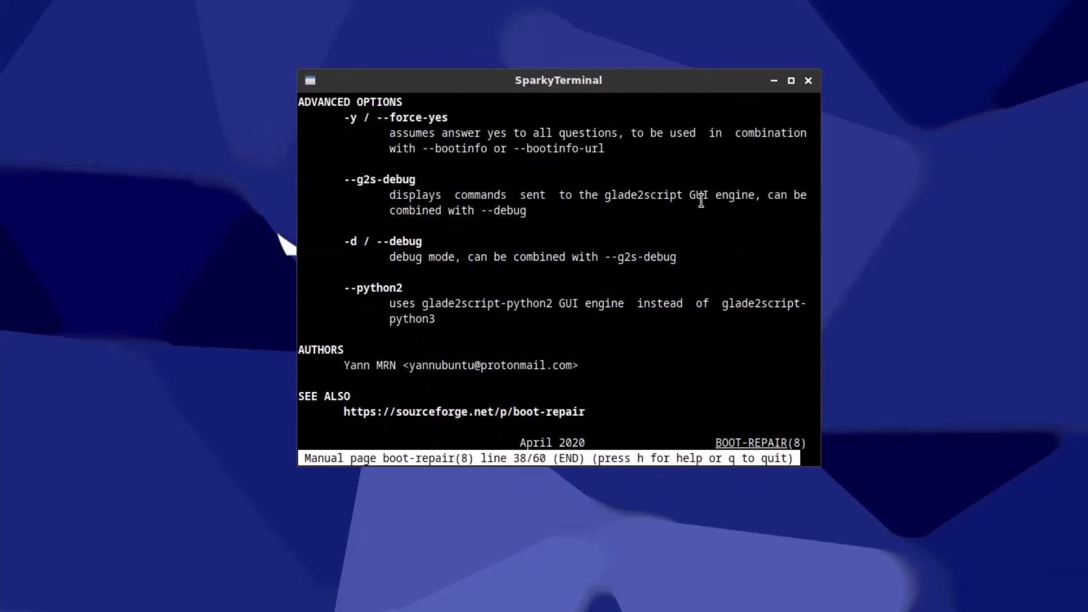
- Close the terminal, browse the menu's Quick Help, Accessories and Multimedia, then launch Network > Riseup-VPN
click(808, 81)
right_click(204, 103)
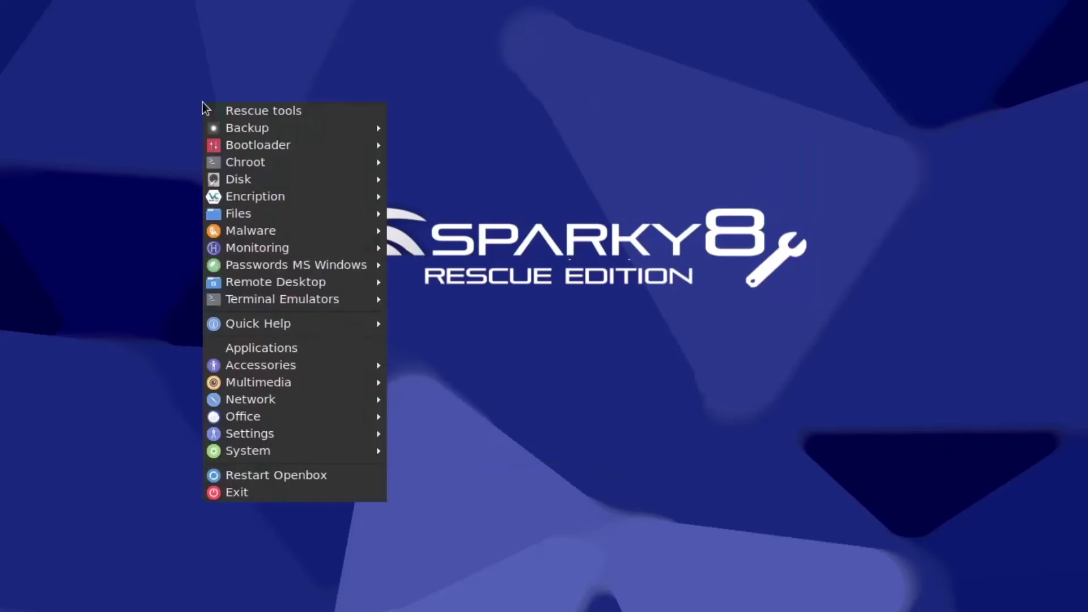
mouse_move(363, 332)
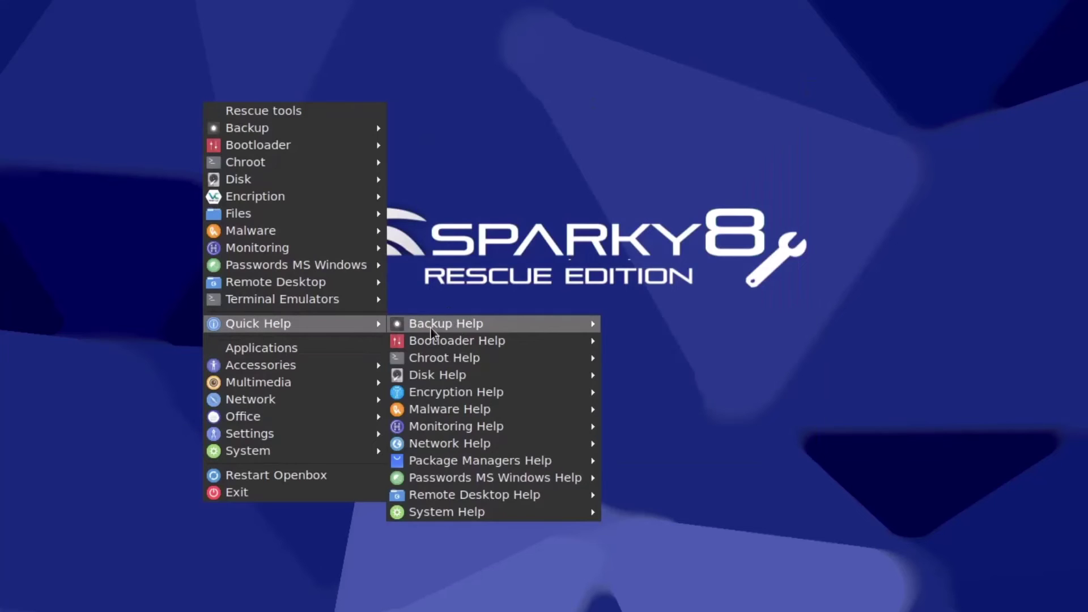
mouse_move(454, 330)
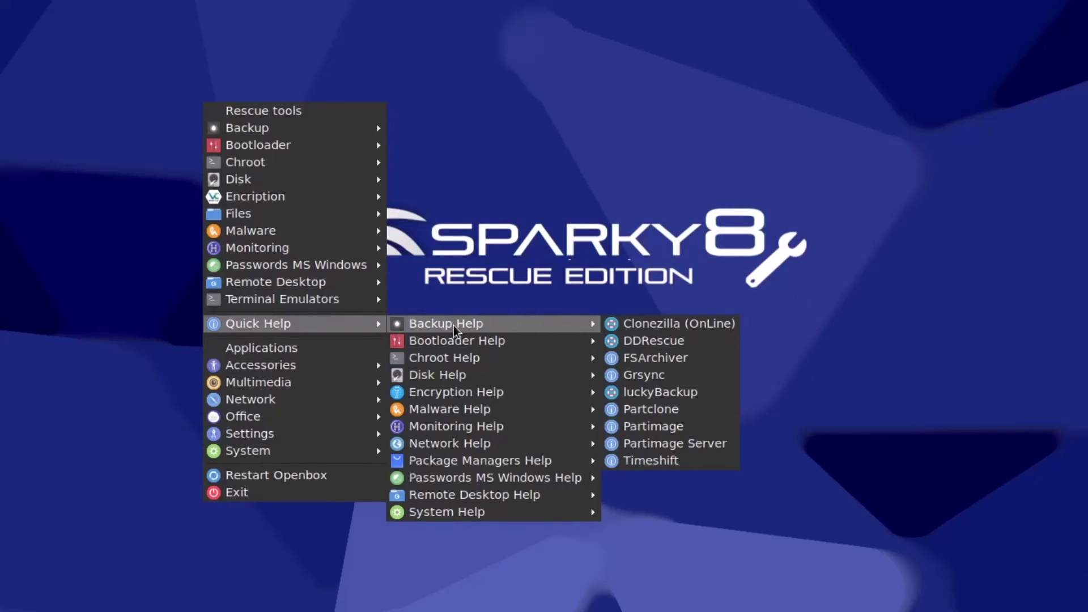
mouse_move(497, 341)
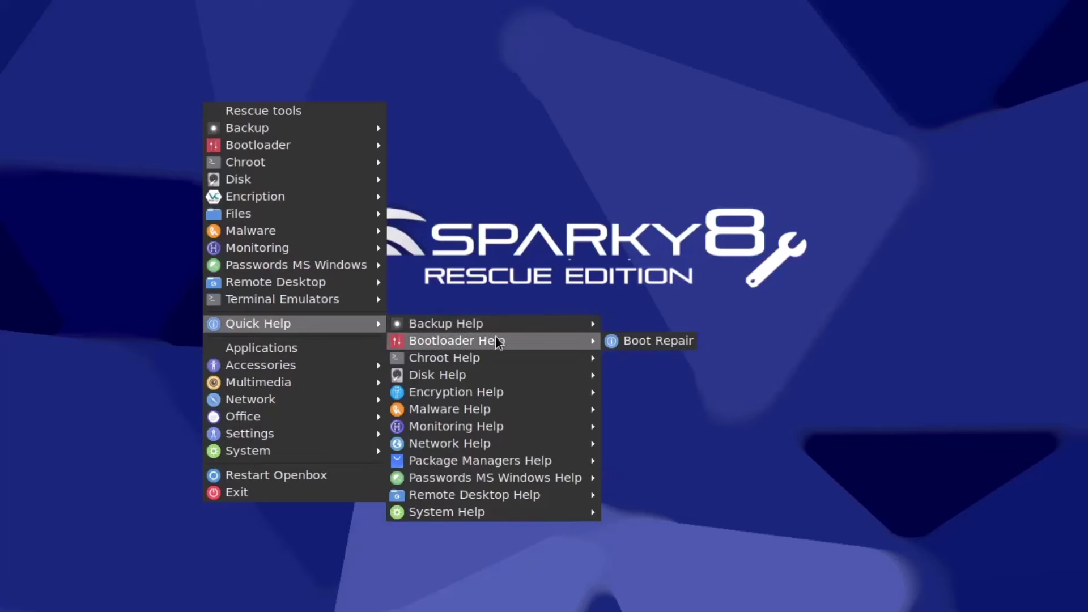
mouse_move(481, 409)
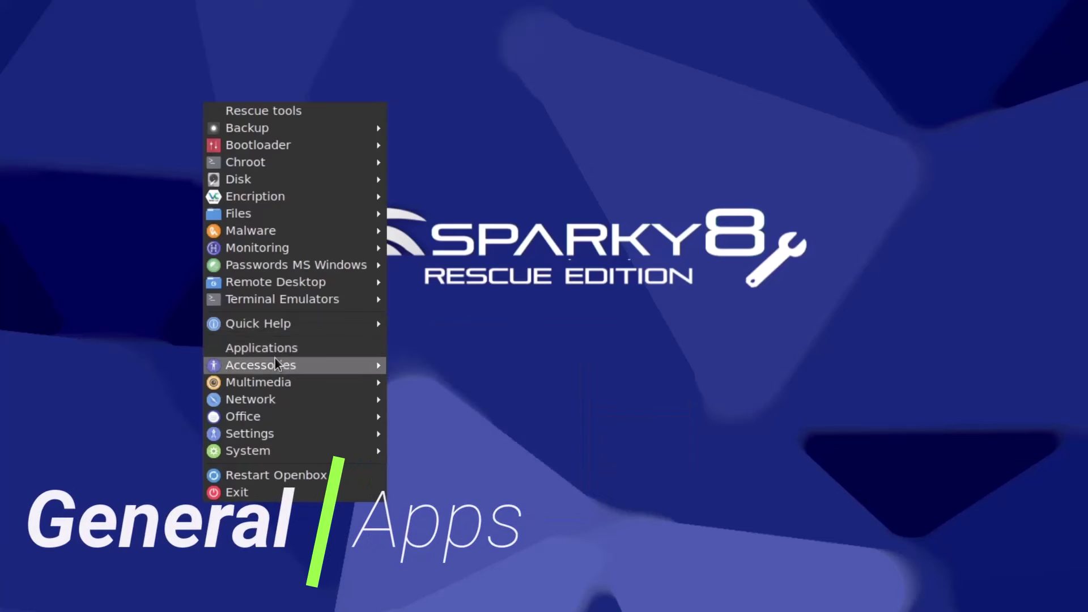
mouse_move(278, 367)
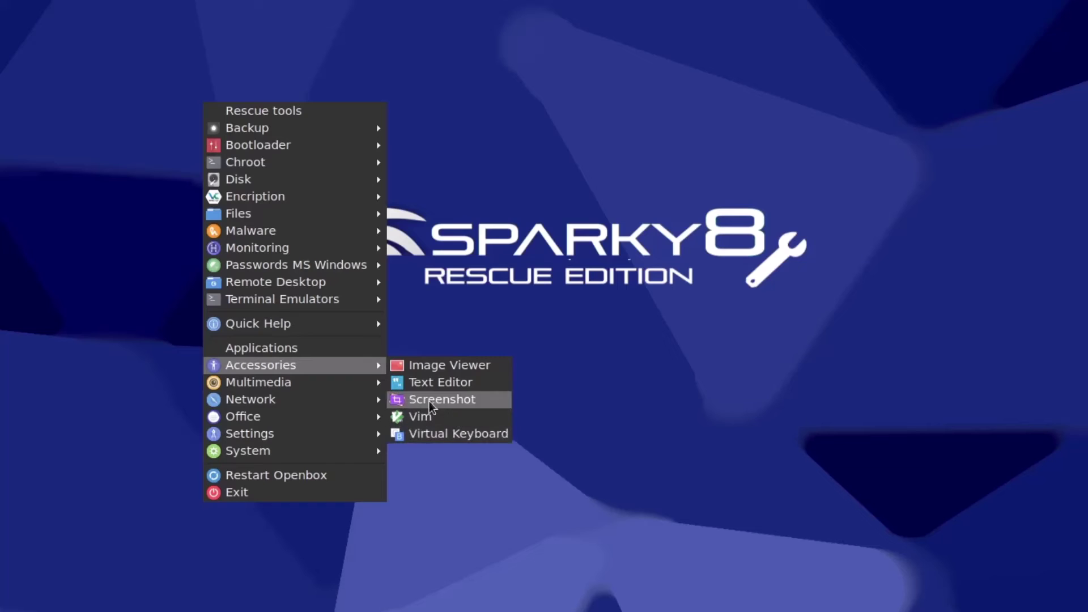
mouse_move(369, 384)
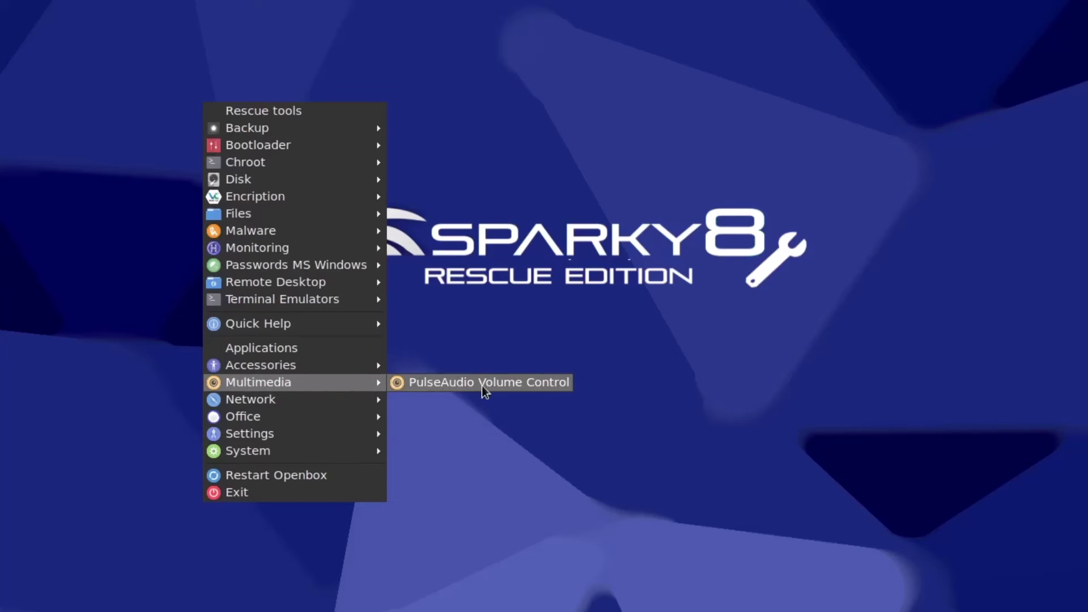
mouse_move(316, 405)
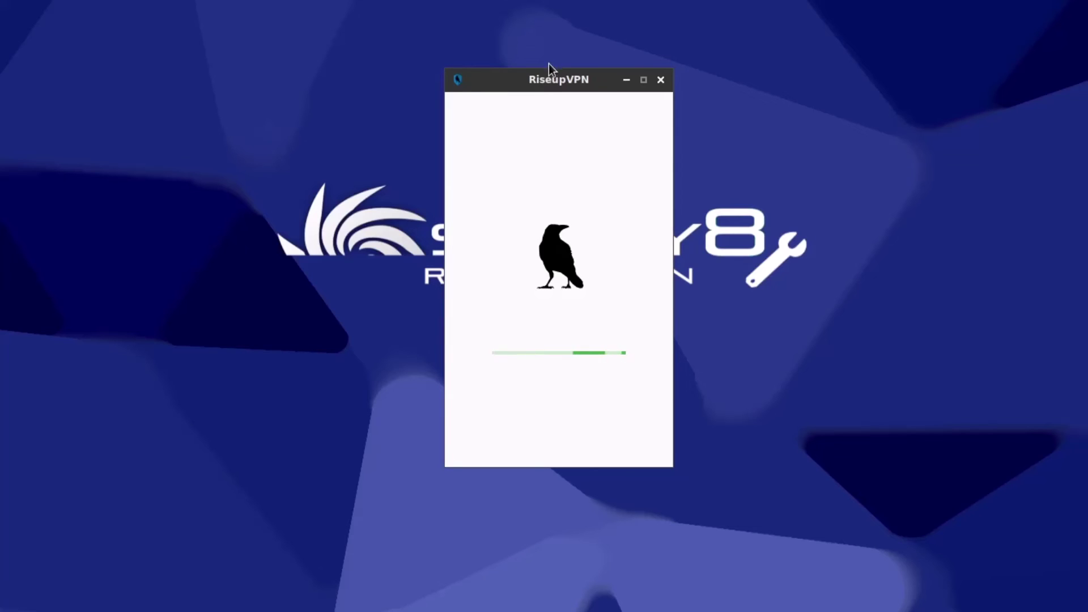
- Move the loading RiseupVPN window up and right, then browse the menu's Network, Office and Settings submenus
mouse_move(498, 79)
mouse_down()
mouse_move(524, 57)
mouse_move(515, 70)
mouse_up()
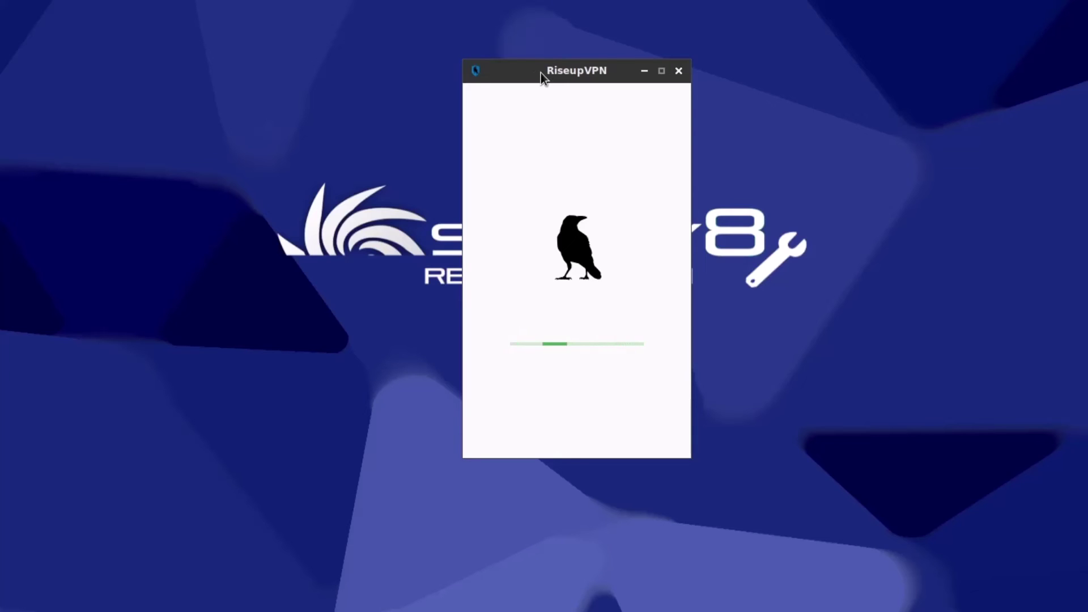
right_click(2, 107)
mouse_move(68, 400)
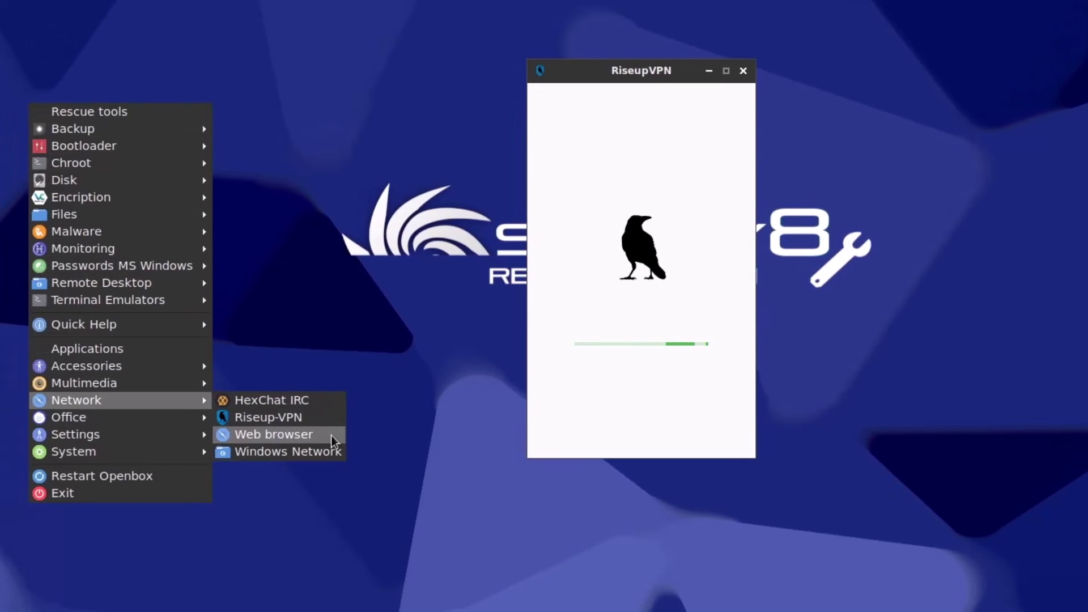
mouse_move(181, 417)
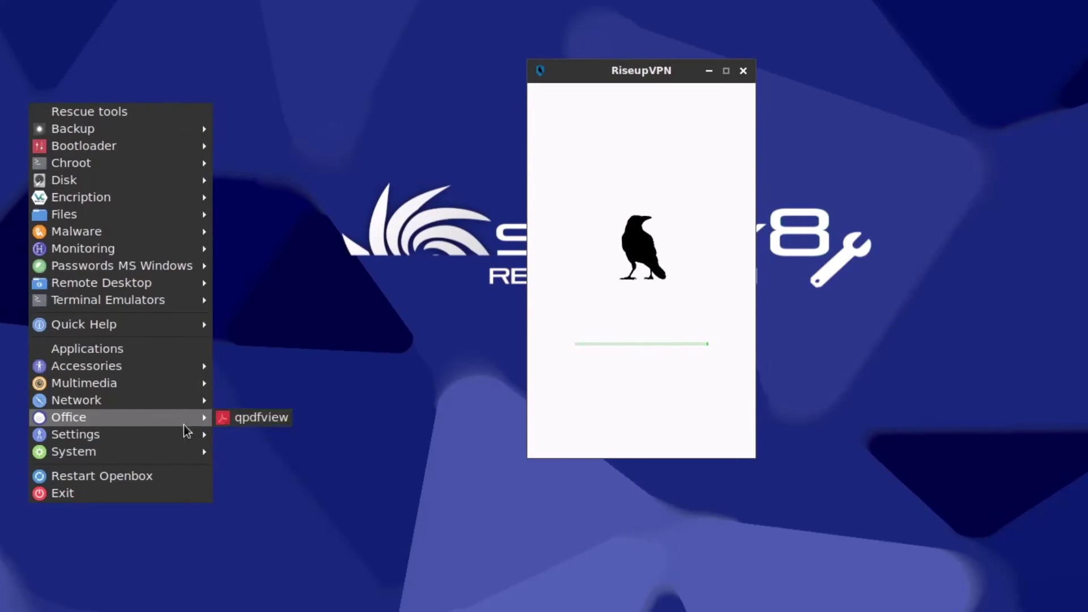
mouse_move(141, 434)
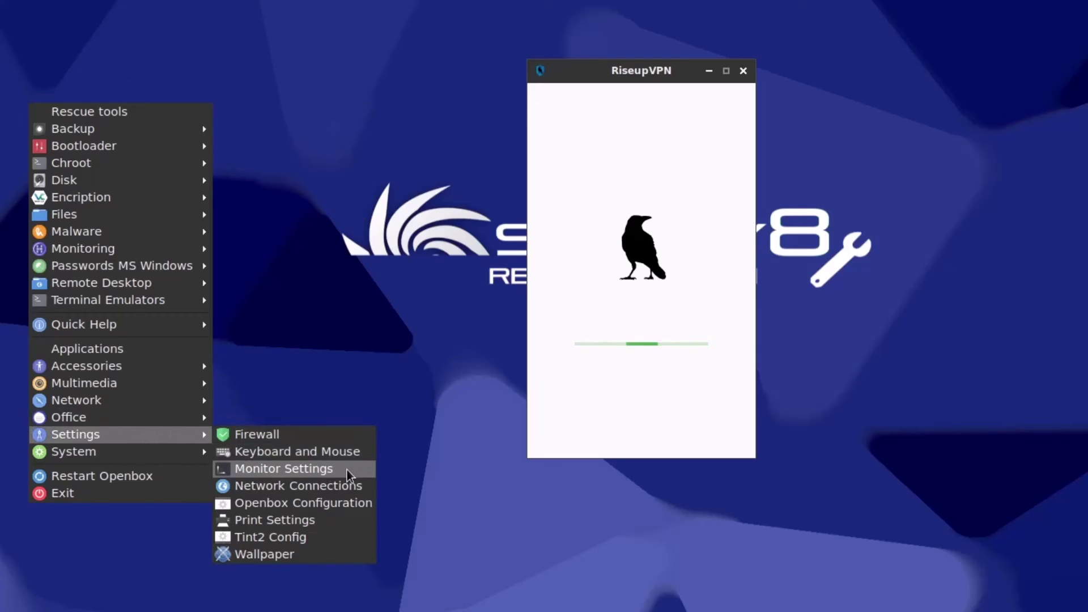
- Launch Openbox Configuration, scroll the theme list, and view the Appearance, Windows and Dock pages
click(334, 508)
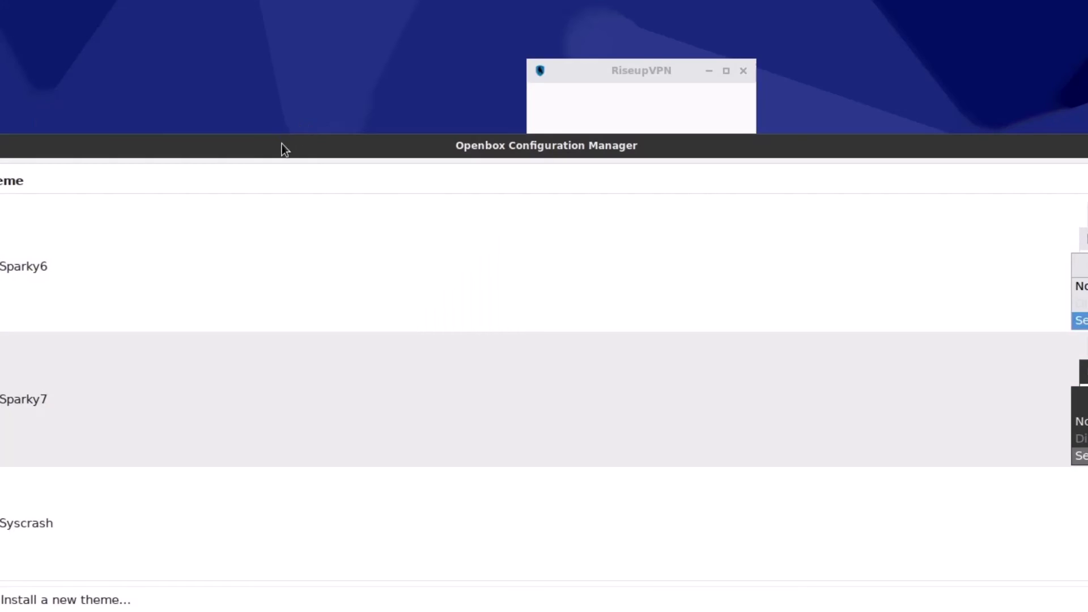
drag(281, 144, 281, 87)
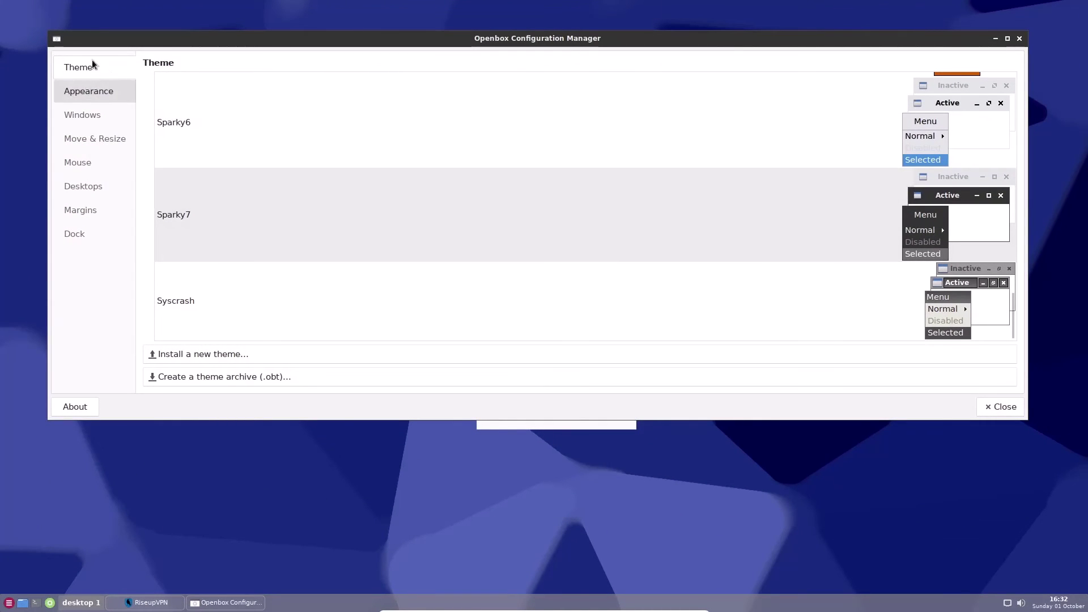
scroll(923, 210, up, 5)
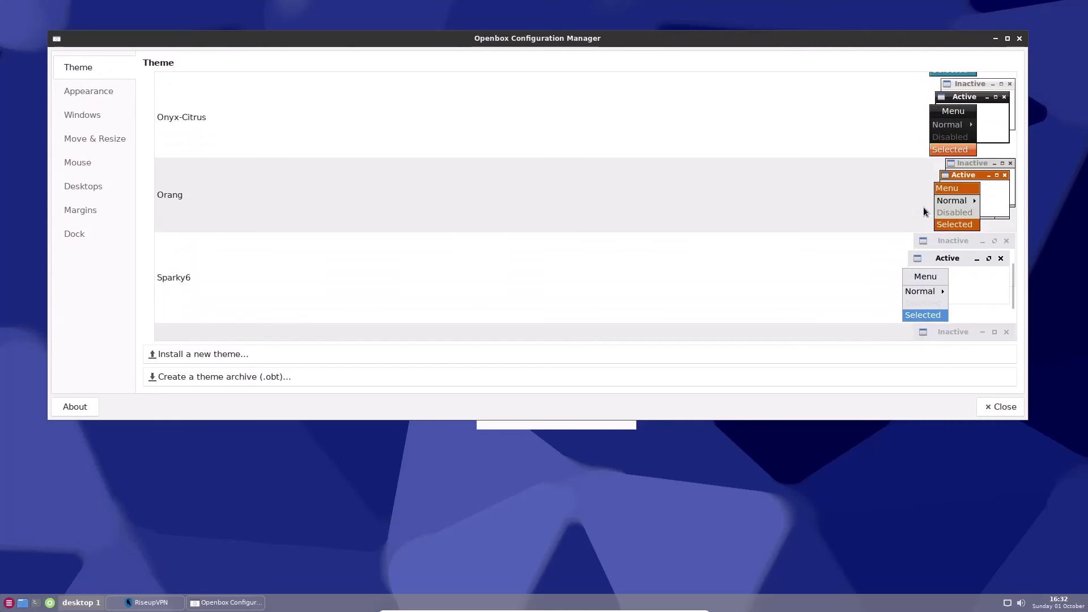
scroll(923, 209, down, 5)
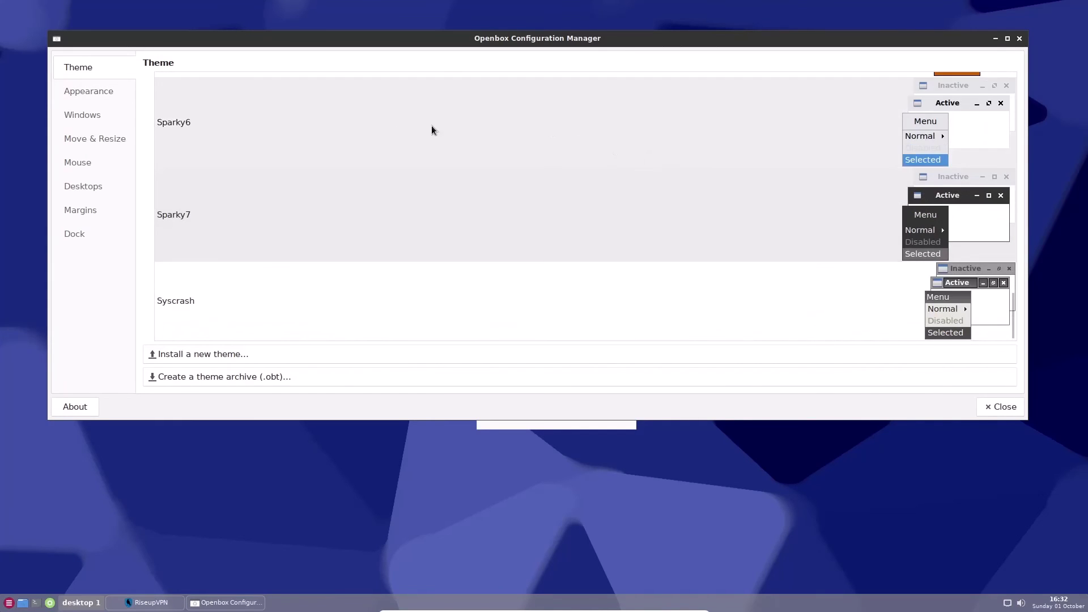
click(87, 95)
click(90, 116)
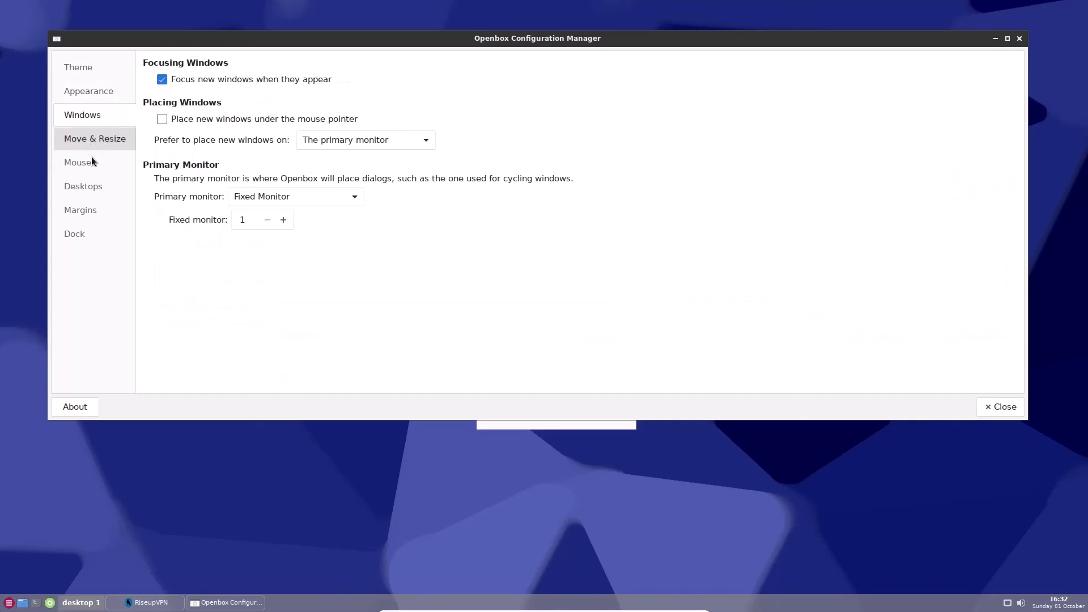
click(84, 230)
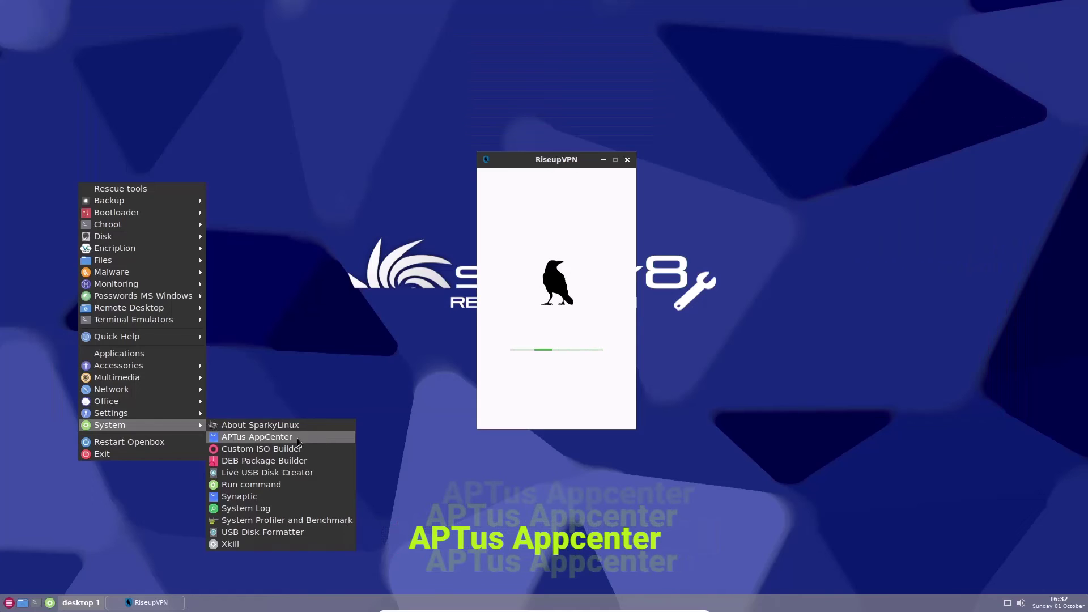
- In APTus AppCenter, list Internet > VPN clients, return to the top categories, and view the APTus tools page
click(299, 437)
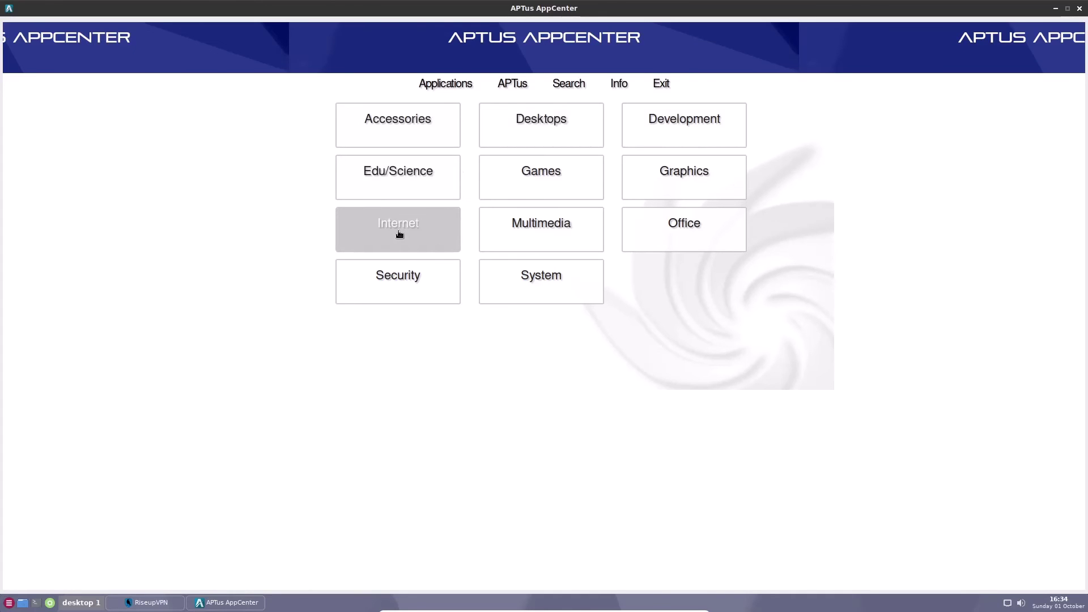
click(399, 233)
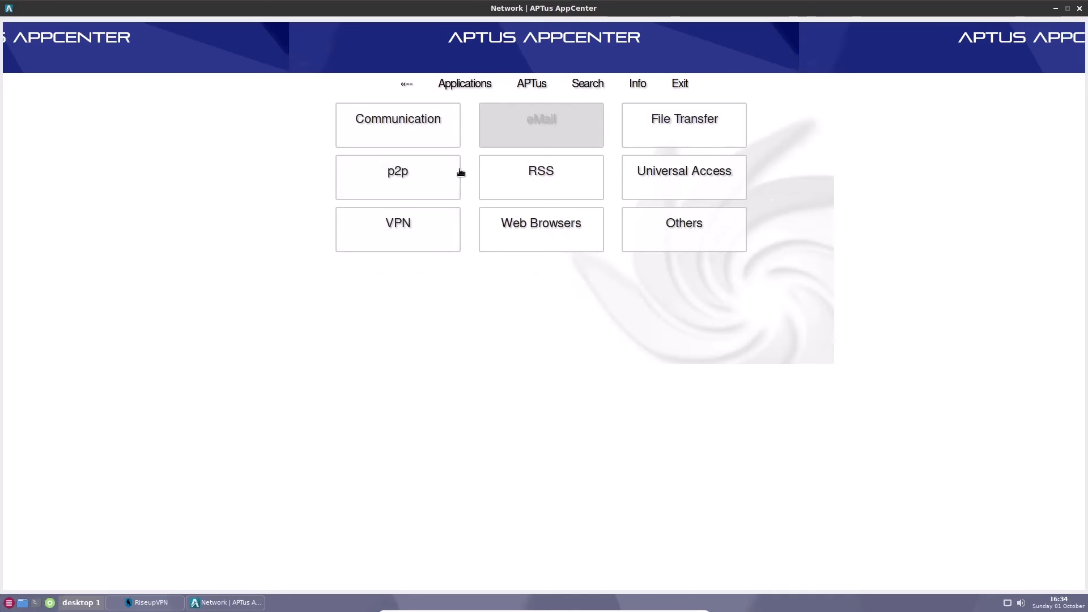
click(383, 236)
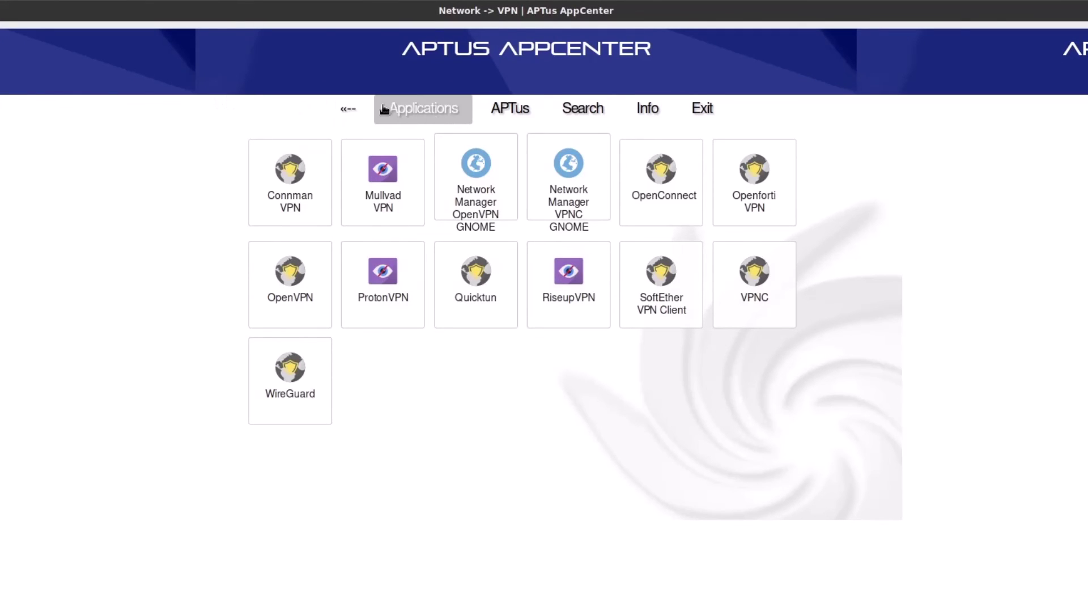
click(348, 118)
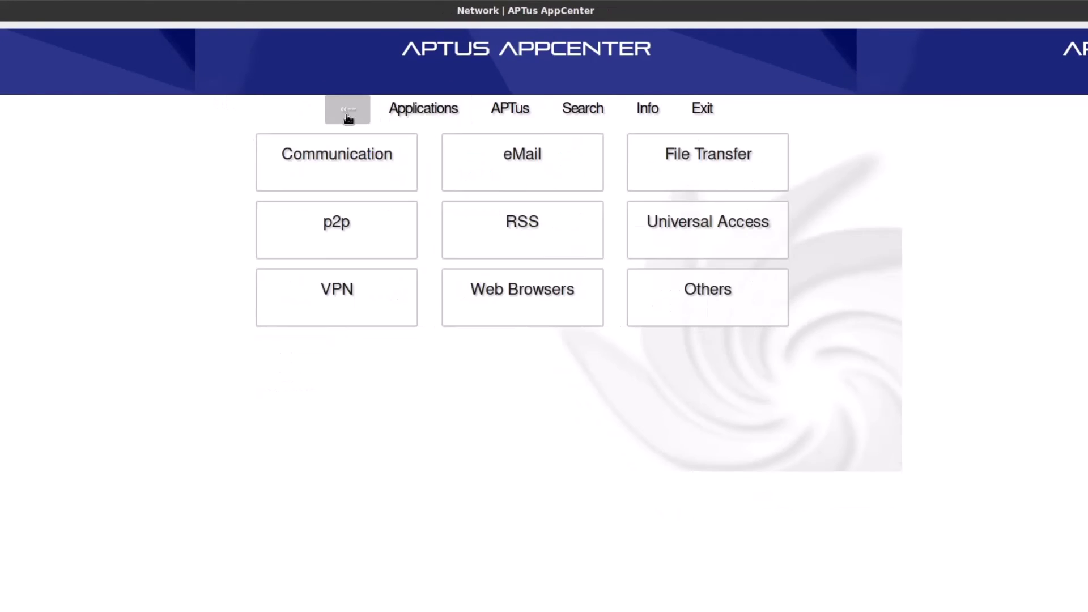
click(349, 118)
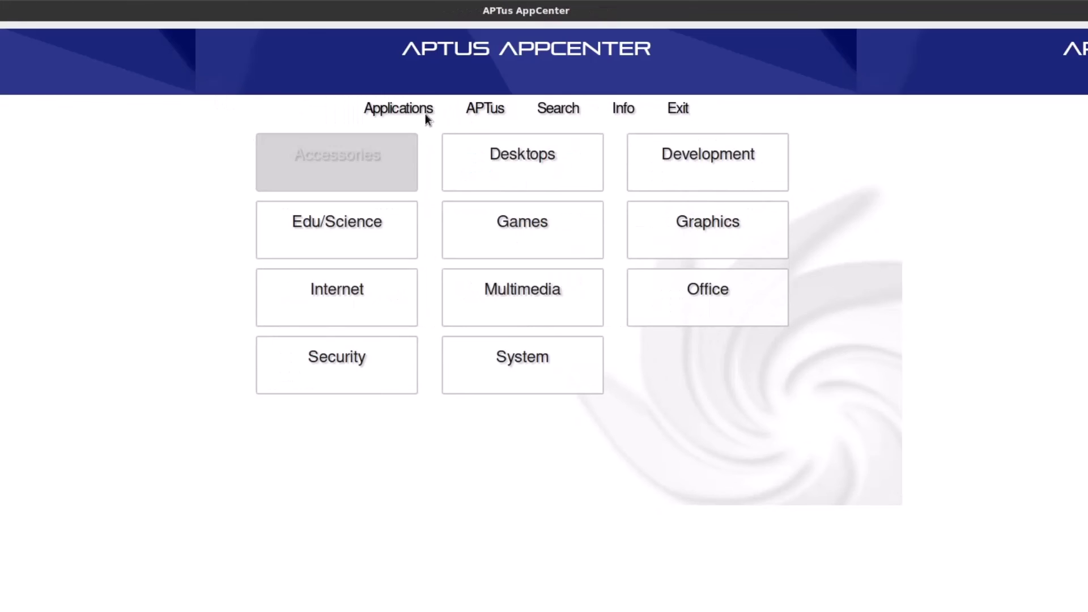
click(477, 114)
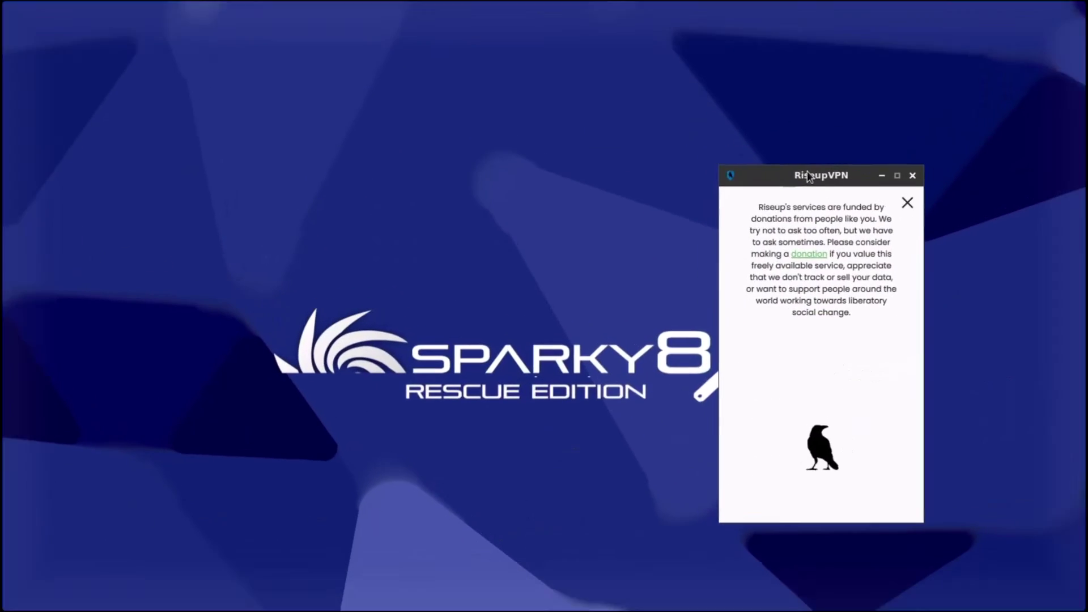
- Center RiseupVPN, dismiss the donation notice, and check the server location list before returning
drag(809, 170, 484, 106)
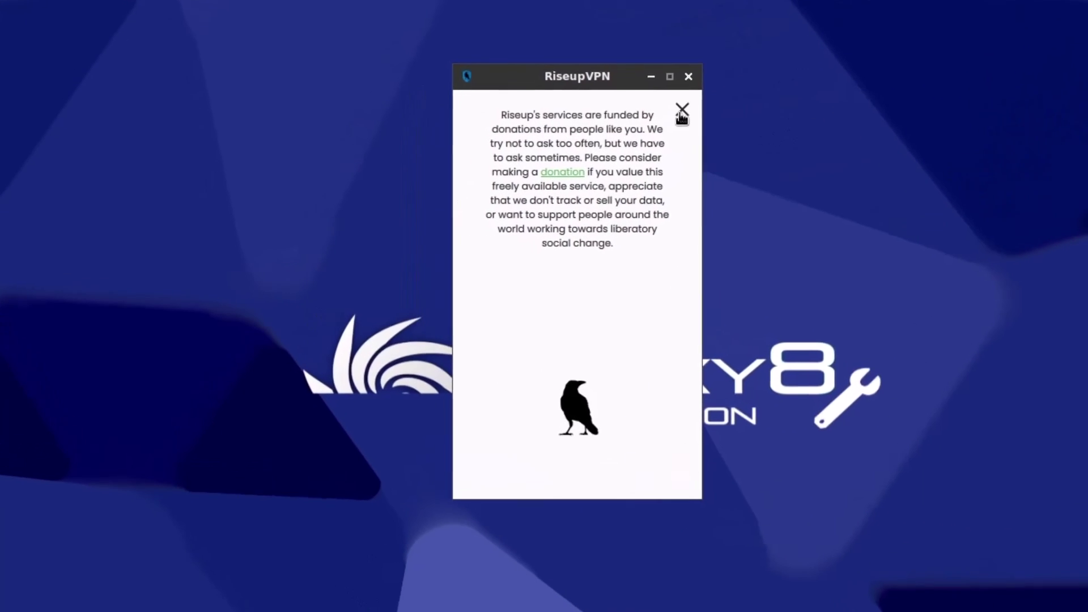
click(682, 114)
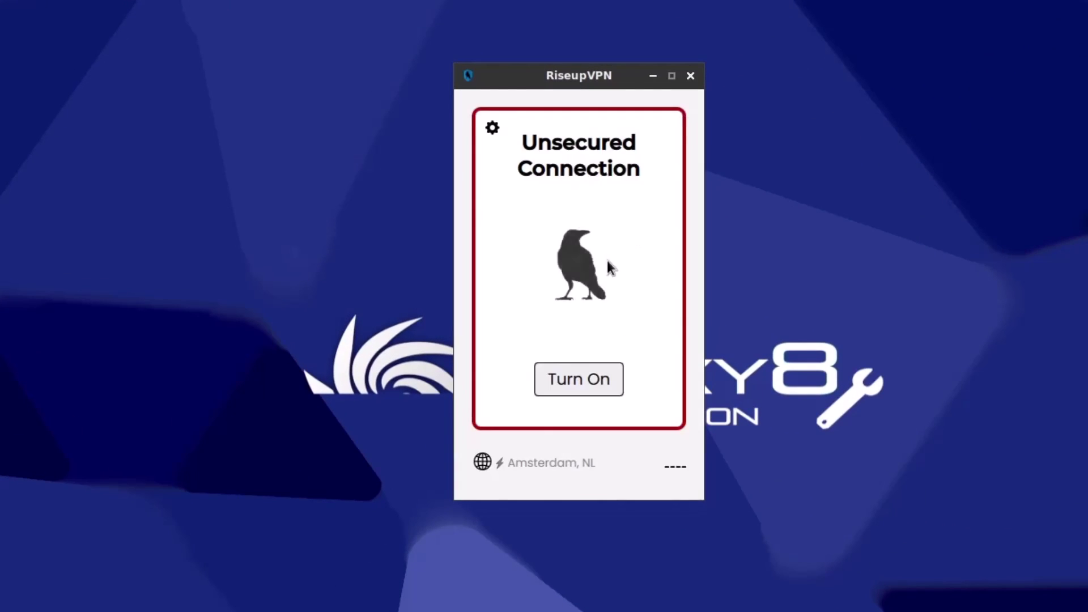
click(520, 466)
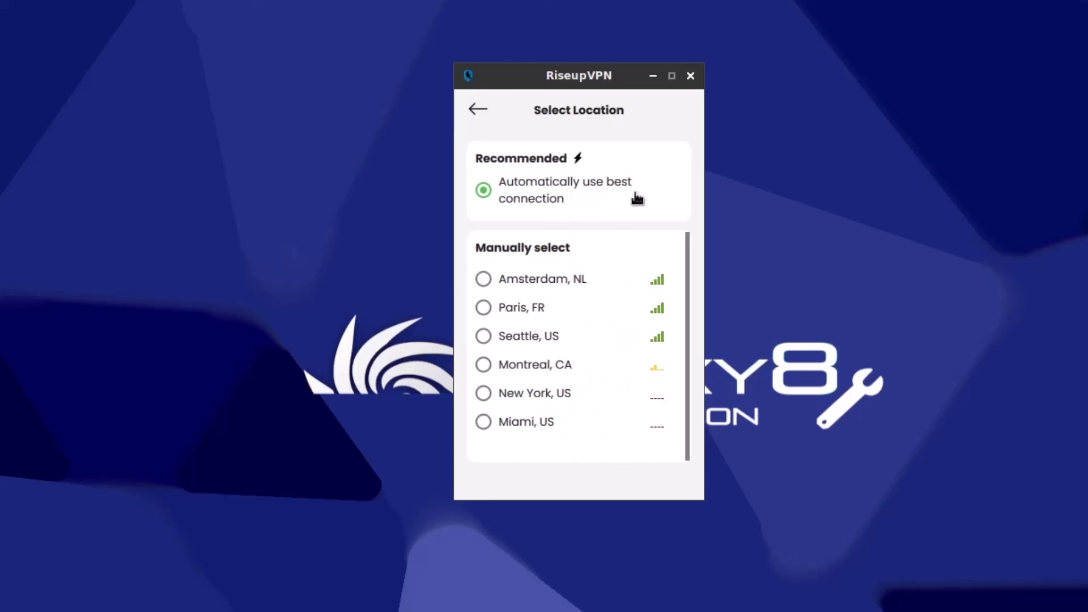
click(478, 109)
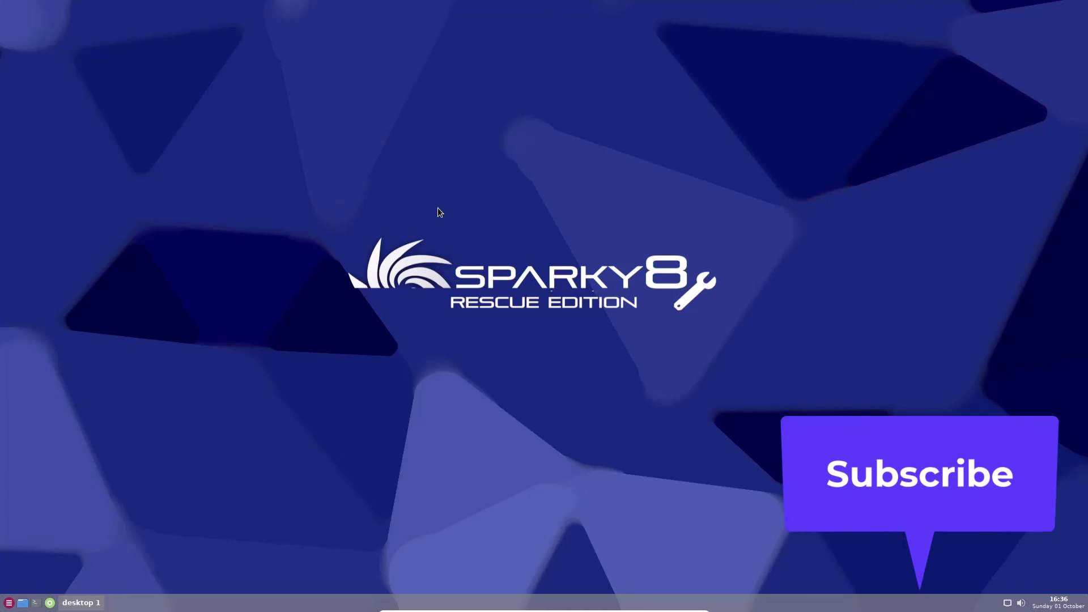
right_click(365, 144)
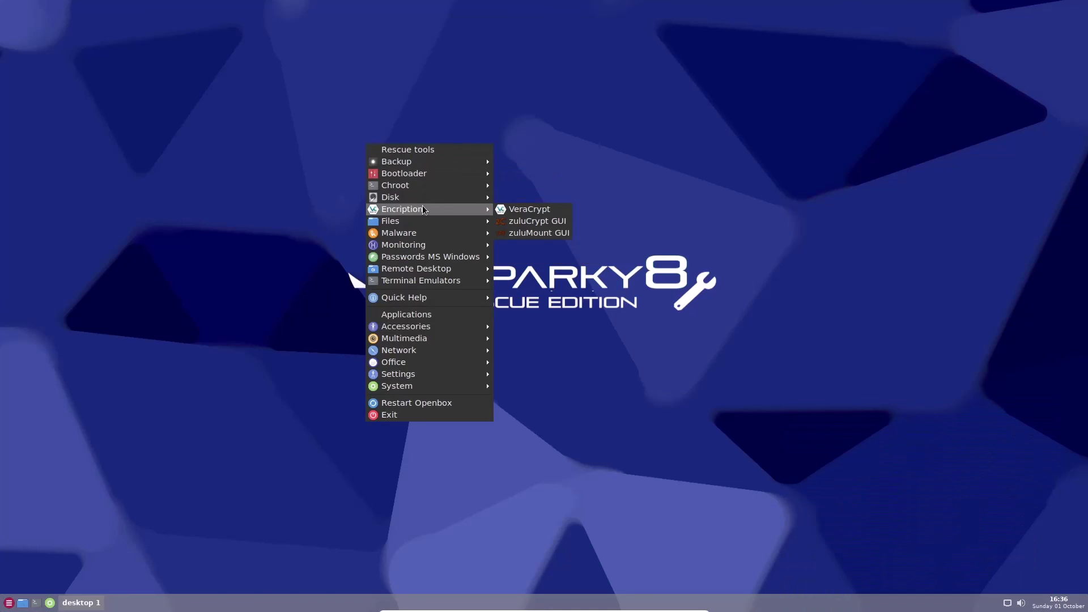
mouse_move(420, 224)
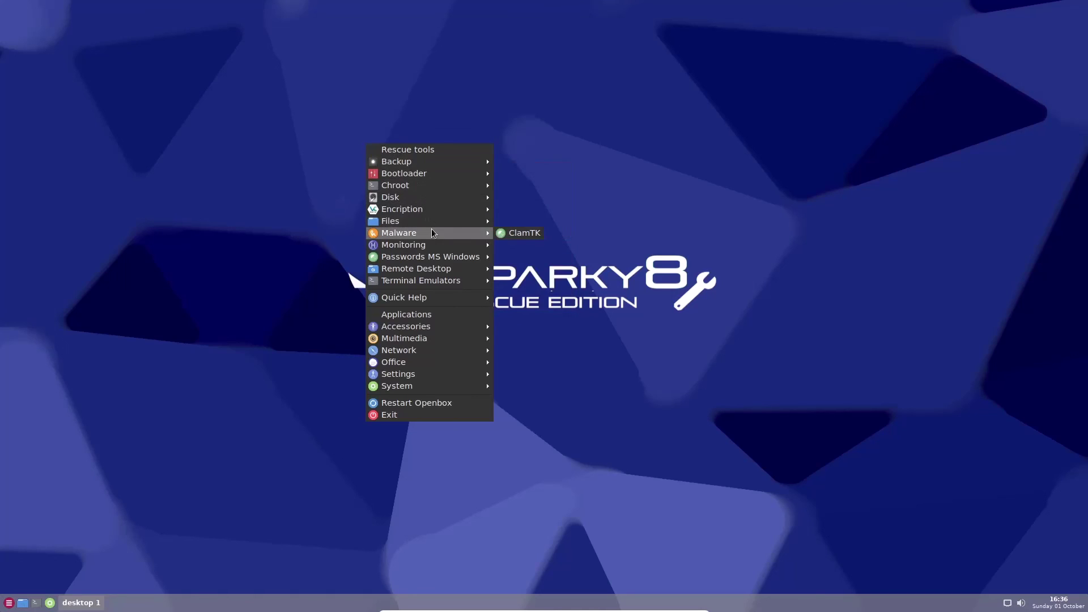
click(745, 187)
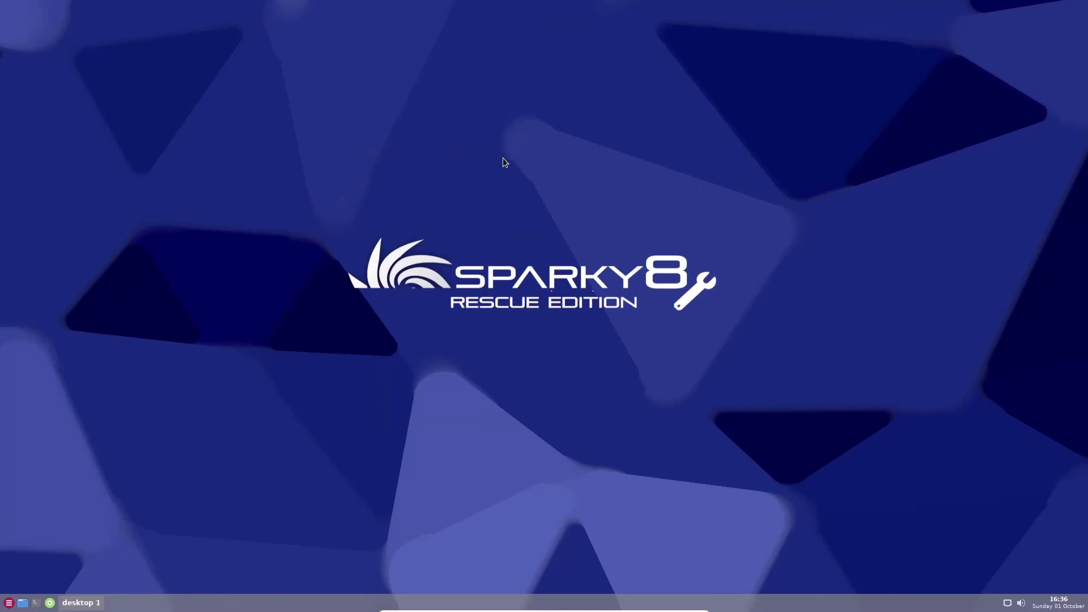